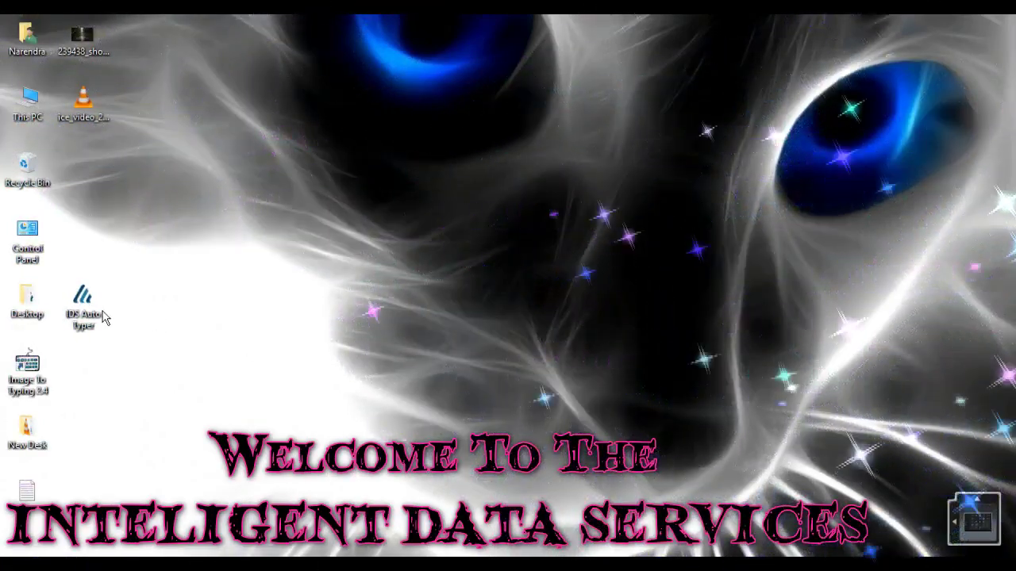
Launch IDS Auto Typer as administrator and move its window toward the middle of the desktop
double_click(98, 316)
right_click(98, 316)
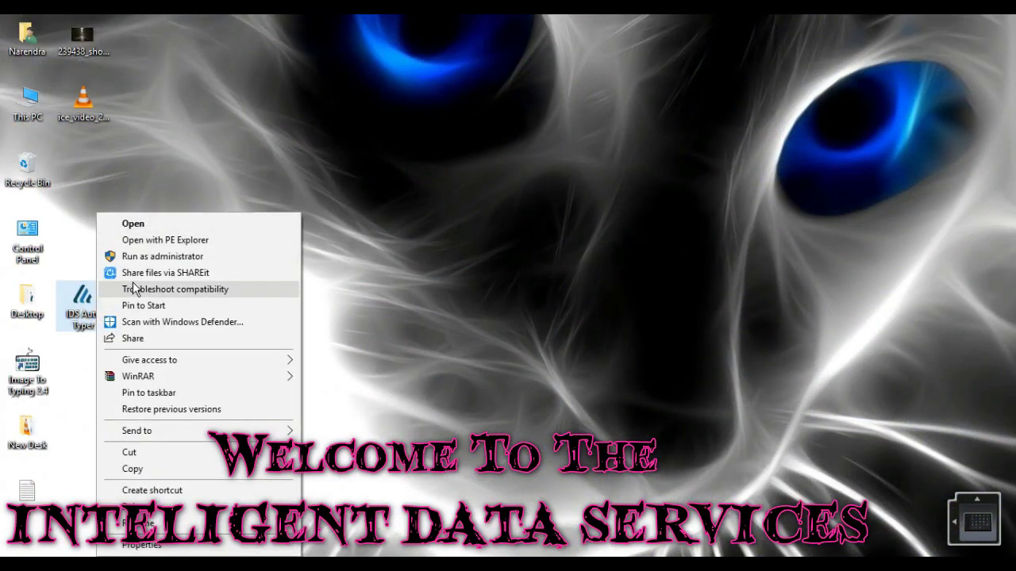
left_click(161, 257)
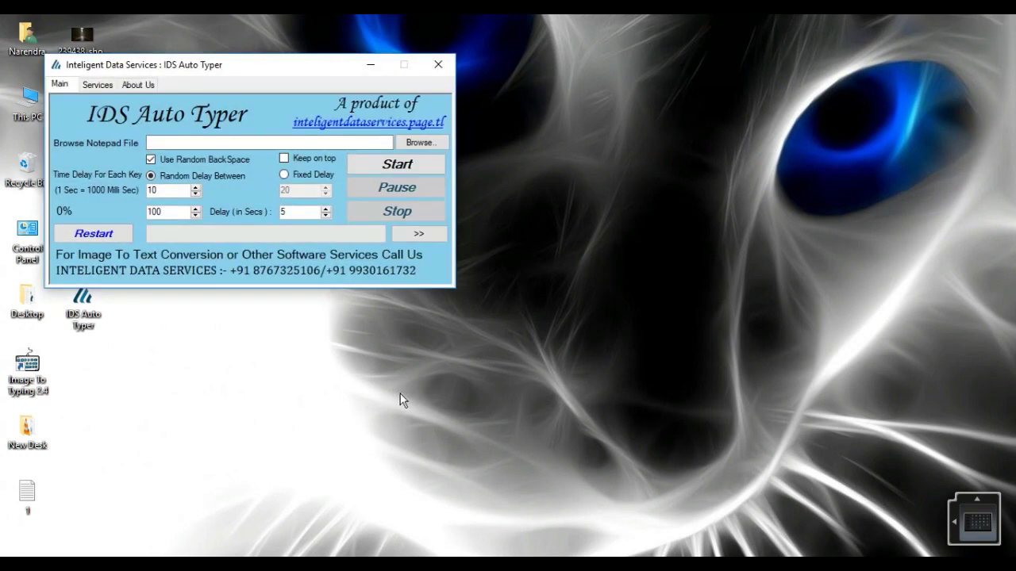
left_click_drag(291, 77, 628, 116)
Load the text file 1.txt from the desktop as the auto typer's source file
left_click(756, 184)
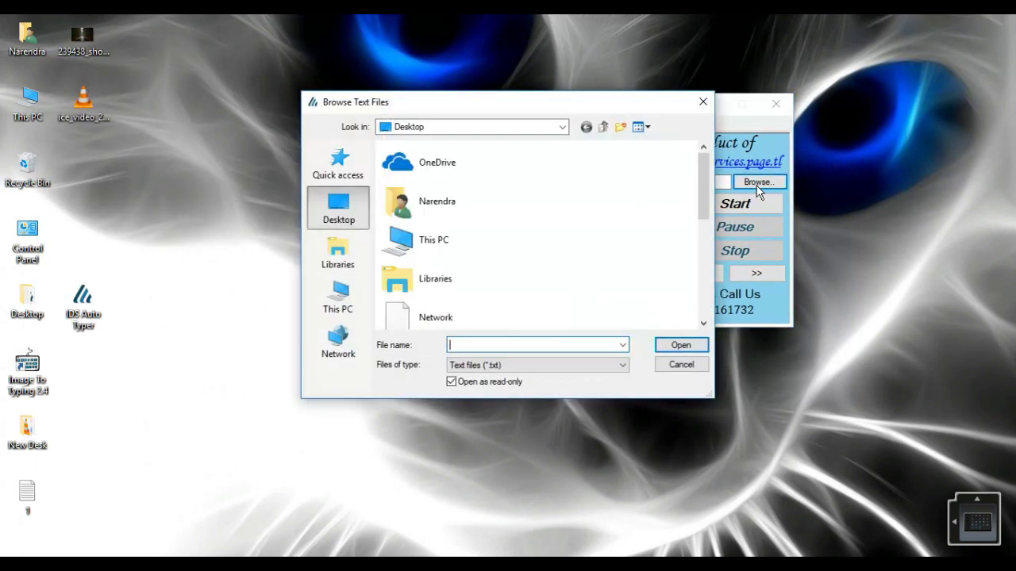
type("2")
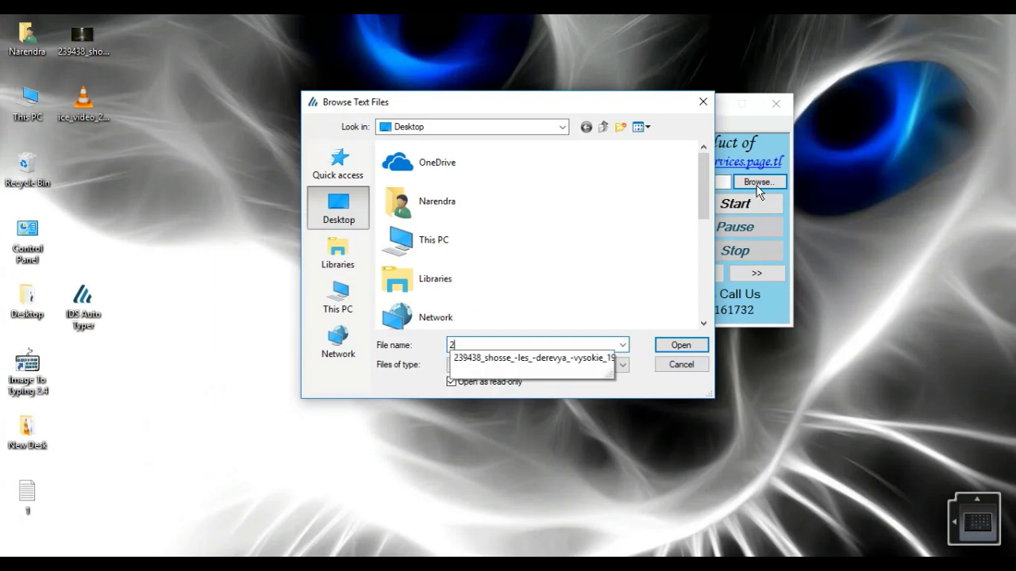
key("BackSpace")
type("1")
key("Down")
key("Return")
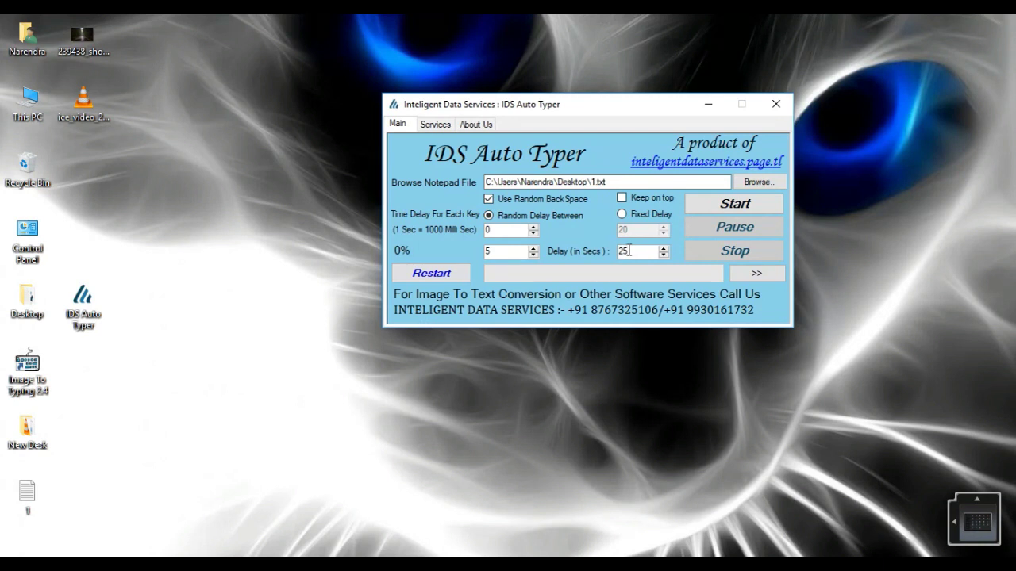
Start the auto-typing run, switch to the Image To Typing software and open its Data Entry section
left_click(723, 208)
left_click(547, 349)
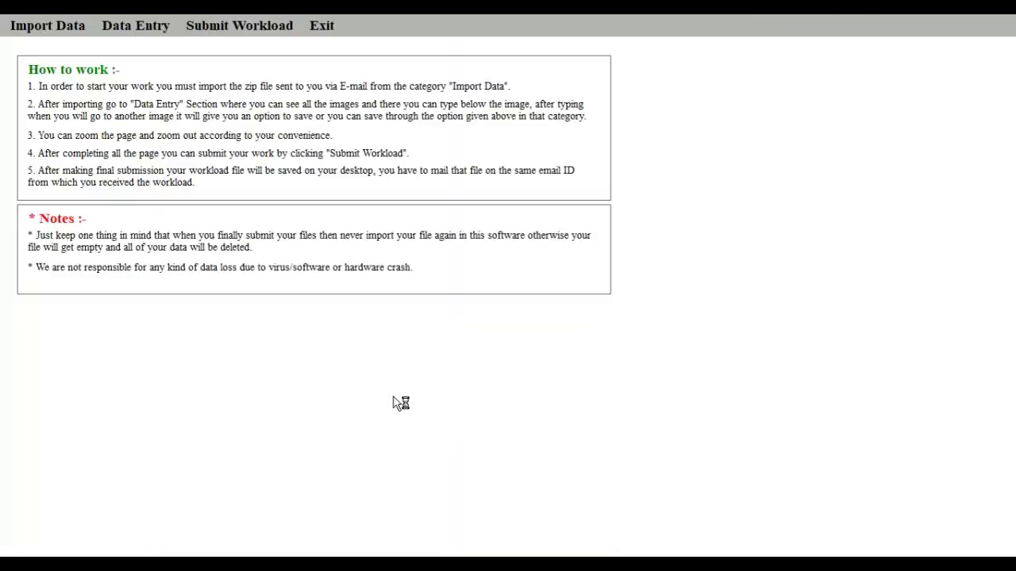
left_click(130, 31)
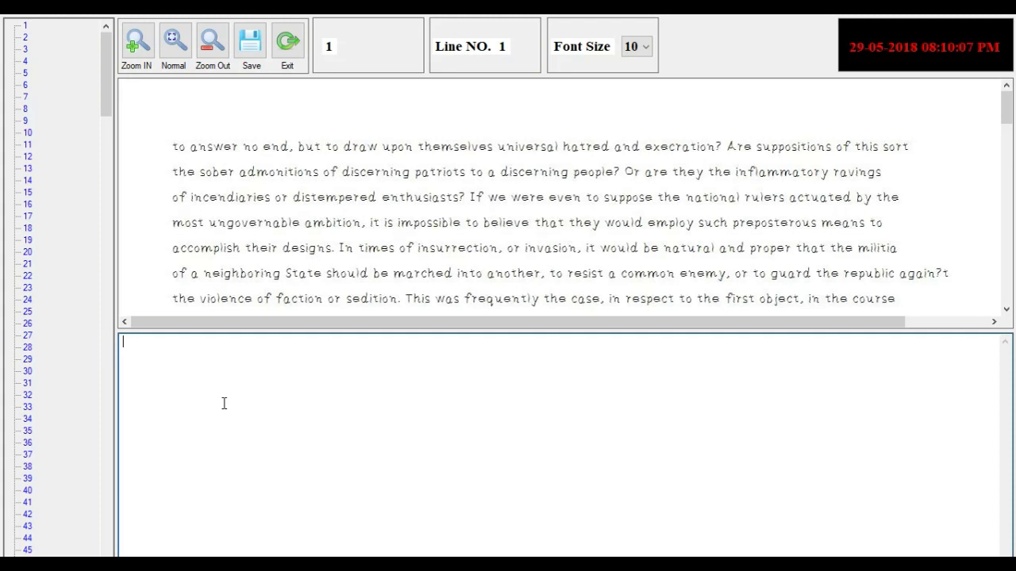
Transcribe the first seven lines of page 1, from "to answer no end" through "the first object, in the course"
type("to answer no end, but to draw upon themselves universal hatred and execration? Are suppositions of this sort")
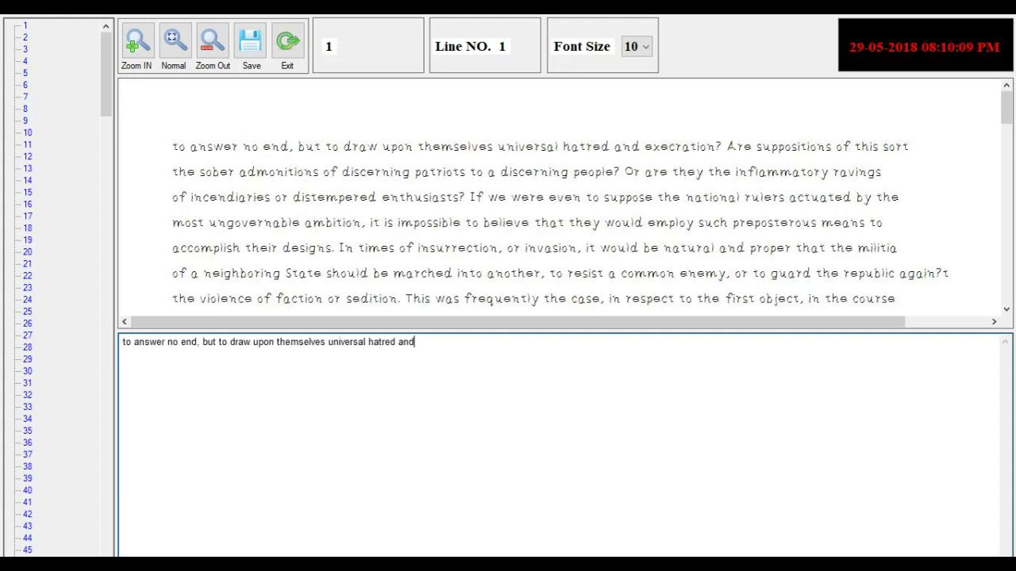
key("Return")
type("the sober admonitions of discerning patriots to a discerning people? Or are they the inflammatory ravings")
key("Return")
type("of incendiaries or distempered enthusiasts? If we were even to suppose the national rulers actuated by the")
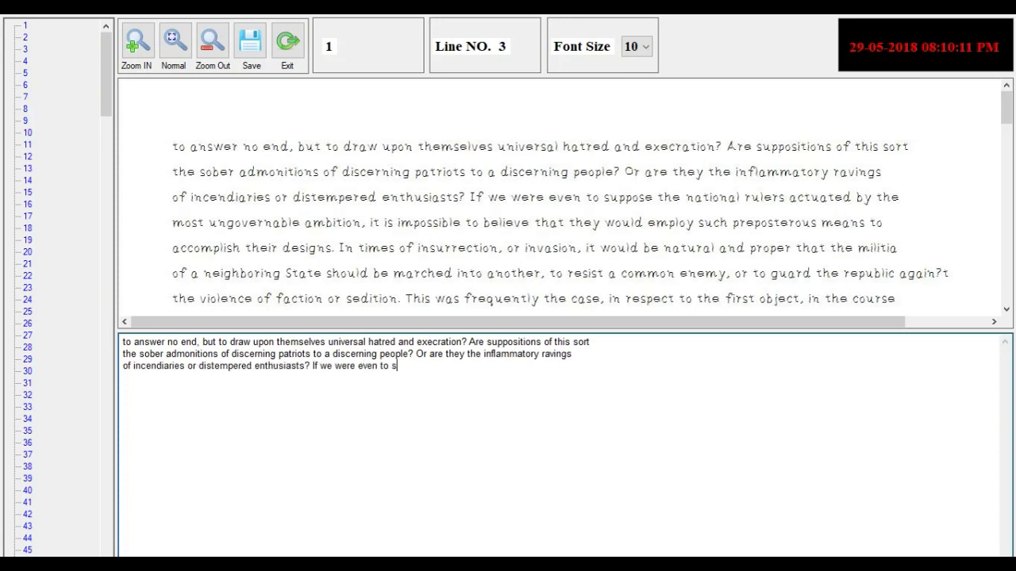
key("Return")
type("most ungovernable ambition, it is impossible to believe that they would employ such preposterous means to")
key("Return")
type("accomplish their designs. In times of insurrection, or invasion, it would be natural and proper that the militia")
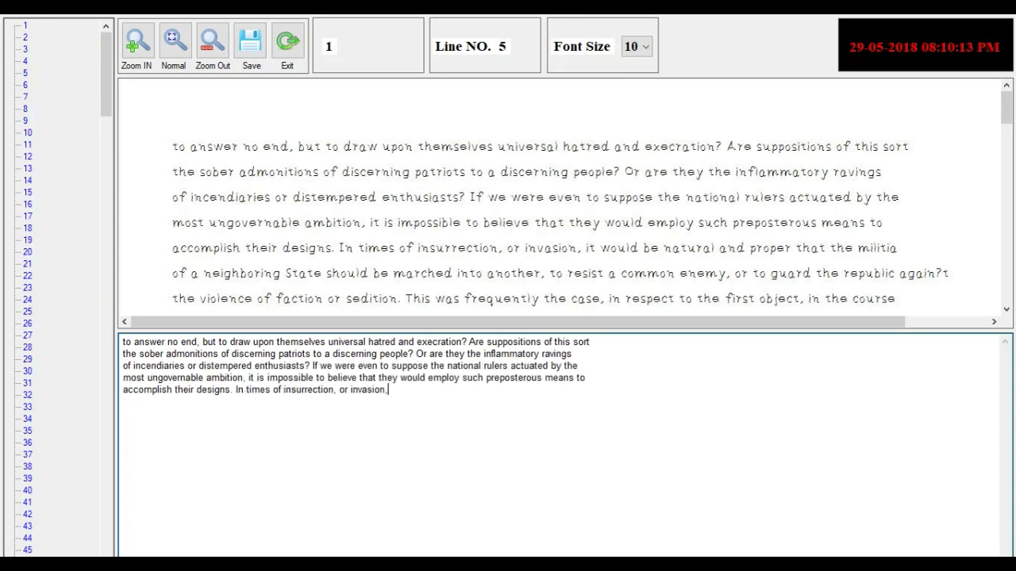
key("Return")
type("of a neighboring State should be marched into another, to resist a common enemy, or to guard the republic again?t")
key("Return")
type("the violence of faction or sedition. This was frequently the case, in respect to the first object, in the course")
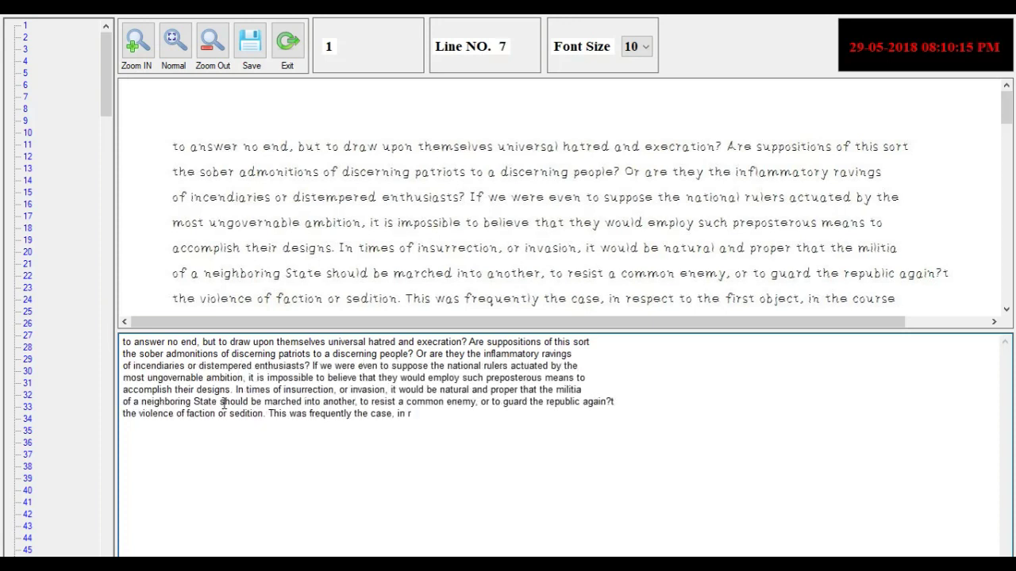
Continue the page 1 transcription from "of the late war" through "Concerning the General Power of Taxation"
key("Return")
type("of the late war; and this mutual succor is, indeed, a principal end of our political association. If the power")
key("Return")
type("of affording it be placed under the direction of the Union, there will be no danger of a supine and listless inattention")
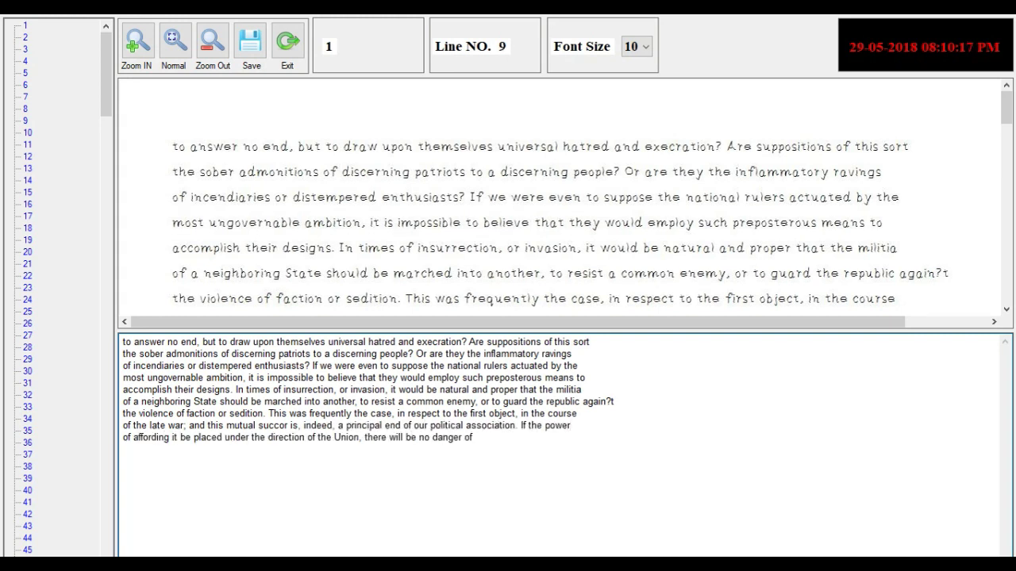
key("Return")
type("to the dangers of a neighbor, till its near approach had superadded the incitements of selfpreservation to")
key("Return")
type("the too feeble impulses of duty and sympathy. PUBLIUS. FEDERALIST No. 30 Concerning the General Power of Taxation")
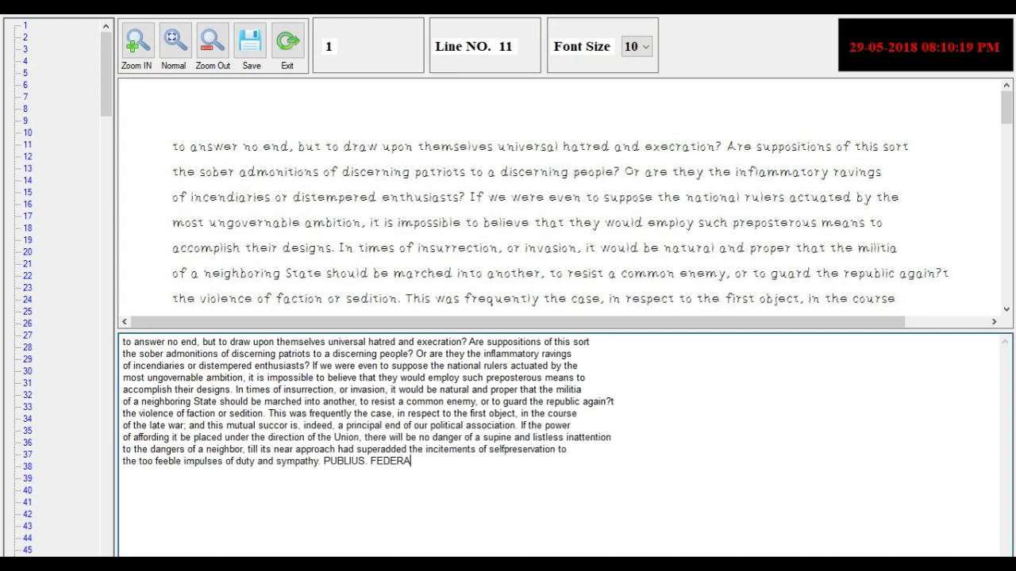
Enter the page 1 lines from "From the New York Packet" through "military arrangements and operations."
key("Return")
type("From the New York Packet. Friday, December 28, 1787. HAMILTON To the People of the State of New York: IT HAS been")
key("Return")
type("already obser?ed that the federal government ought to possess the power of providing for the support of the")
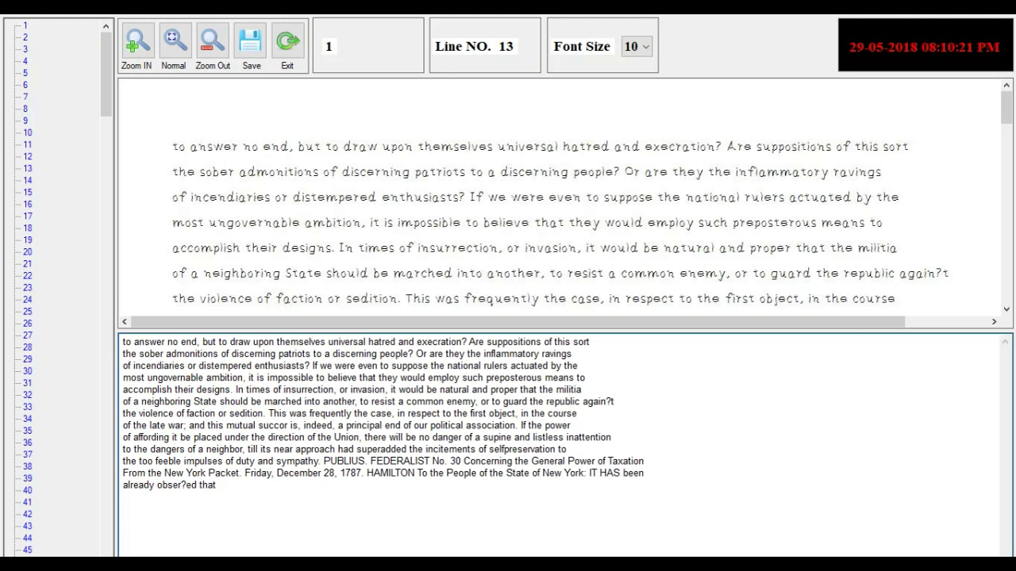
key("Return")
type("national forces; in which proposition was intended to be included the expense of raising troops, of building")
key("Return")
type("and equipping fleets, and all other expenses in any wise connected with military arrangements and operations.")
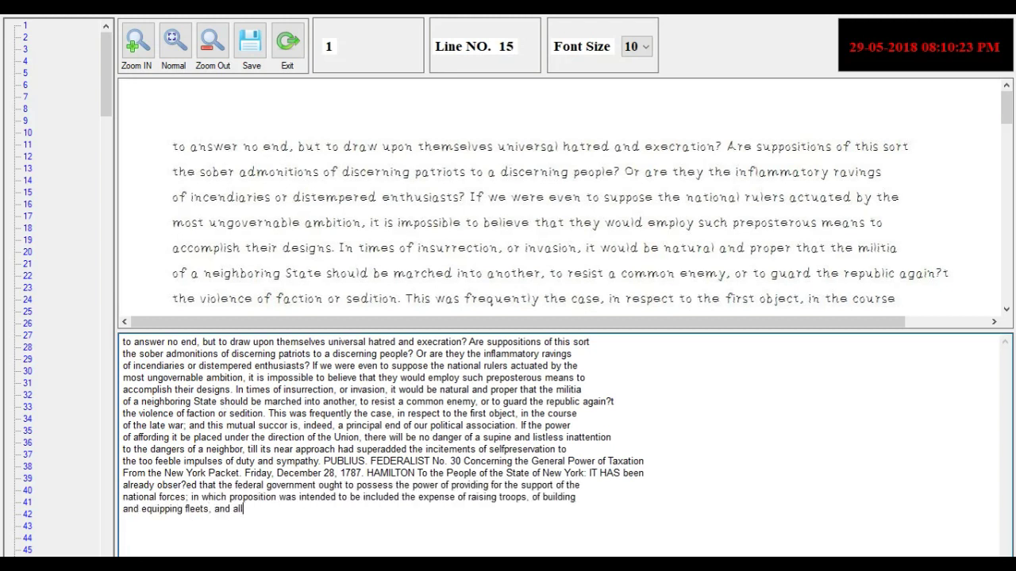
Enter the page 1 lines from "But these are not the only objects" through "and enables it to perform"
key("Return")
type("But these are not the only objects to which the jurisdiction of the Union, in respect to revenue, must necessarily")
key("Return")
type("be empowered to extend. It must embrace a provision for the support of the national civil list; for the payment")
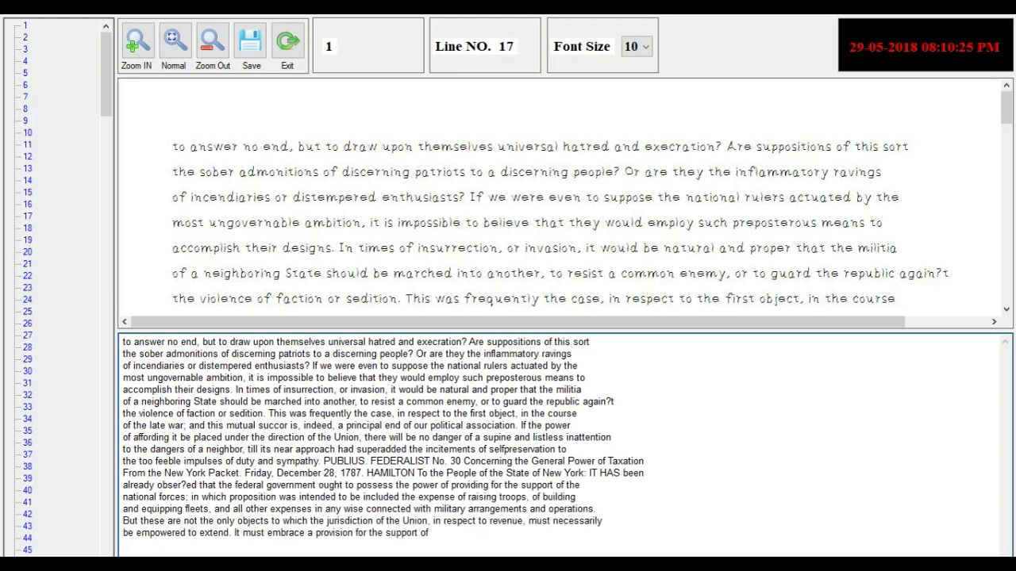
key("Return")
type("of the national debts contracted, or that may be contracted; and, in general, for all those matters which will")
key("Return")
type("call for disbursements out of the national treasury. The conclusion is, that there")
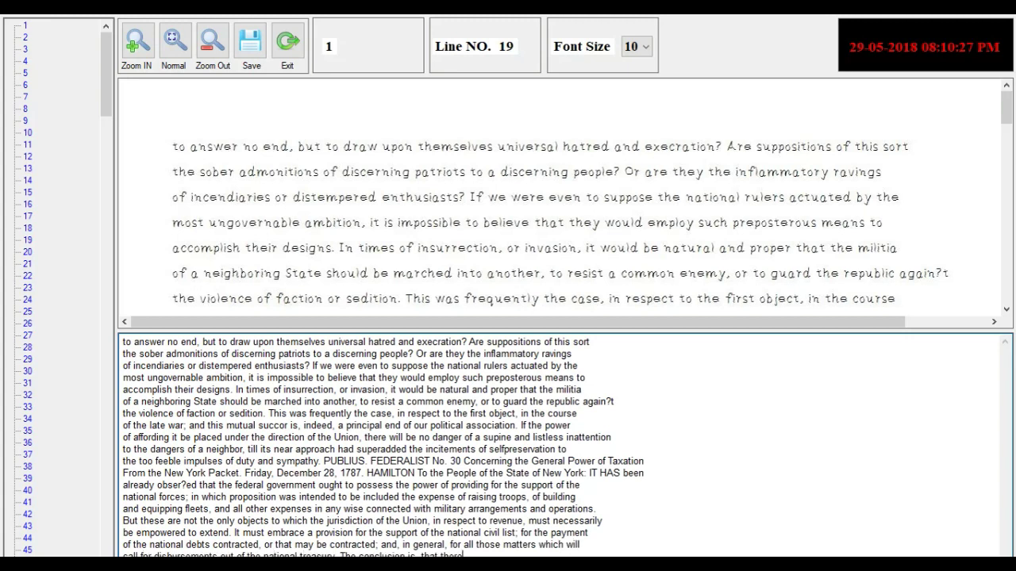
type(" must be interwoven, in the frame of the government, a general power of taxation, in one shape or another. Money is, with propriety, considered")
key("Return")
type("as the vital principle of the body politic; as that which sustains its life and motion, and enables it to perform")
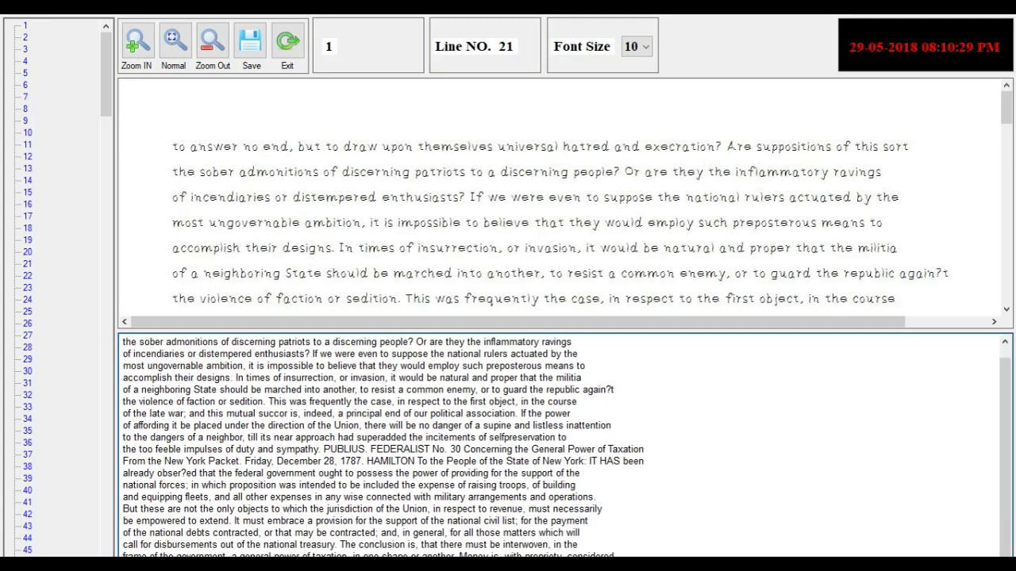
Enter the page 1 lines from "its most essential functions" through "In the Ottoman or Turkish empire, the sovereign,"
key("Return")
type("its most essential functions. A complete power, therefore, to procure a regular and adequate supply of it")
key("Return")
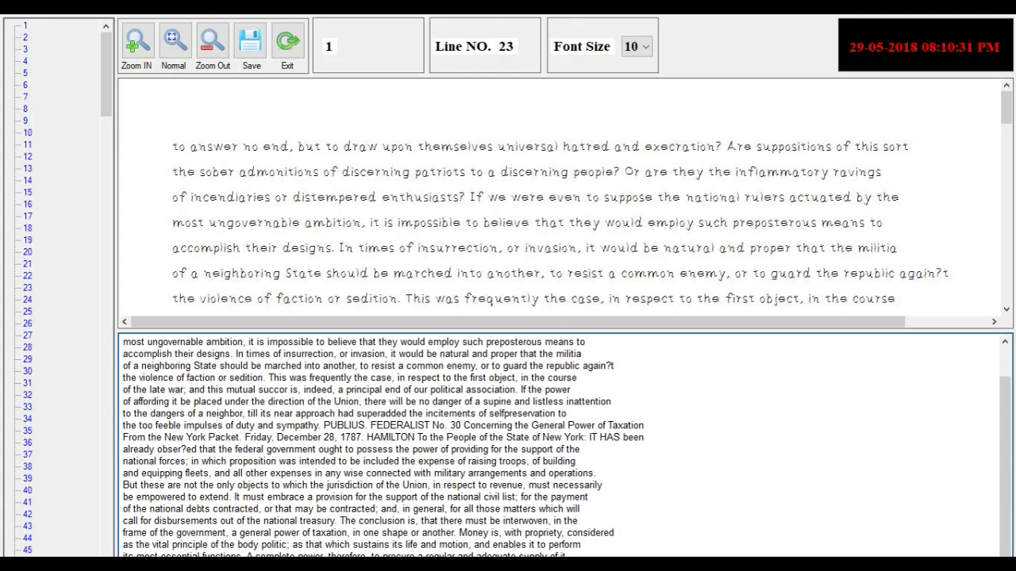
type("as far as the resources of the community will permit, may be regarded as an indispensable ingredient in every")
key("Return")
type("constitution. From a deficiency in this particular, one of two evils must ensue; either the people must be subjected")
key("Return")
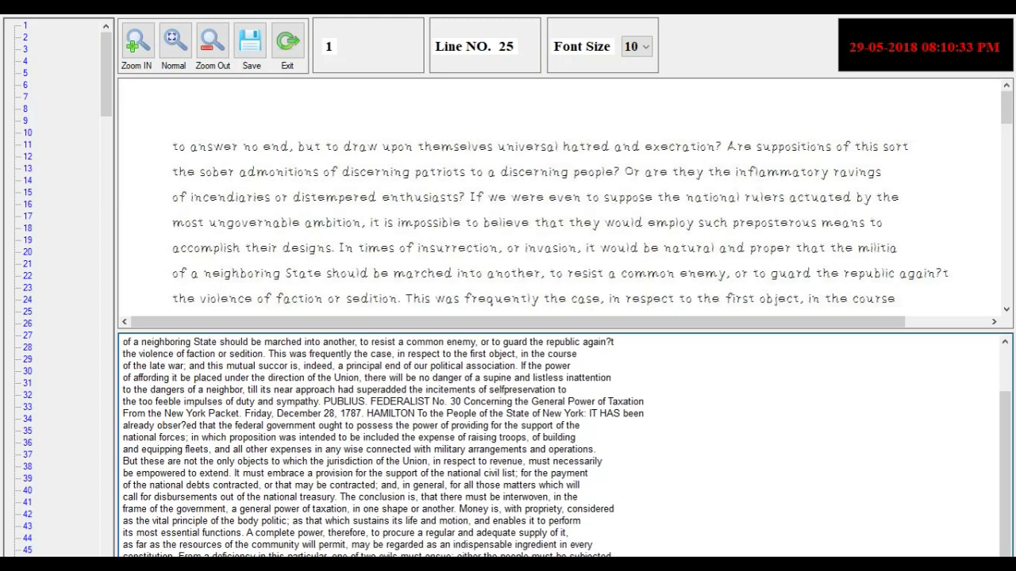
type("to continual plunder, as a substitute for a more eligible mode of supplying the public wants, or the government")
key("Return")
type("must sink into a fatal atrophy, and, in a short course of time, perish. In the Ottoman or Turkish empire, the sovereign")
key("Return")
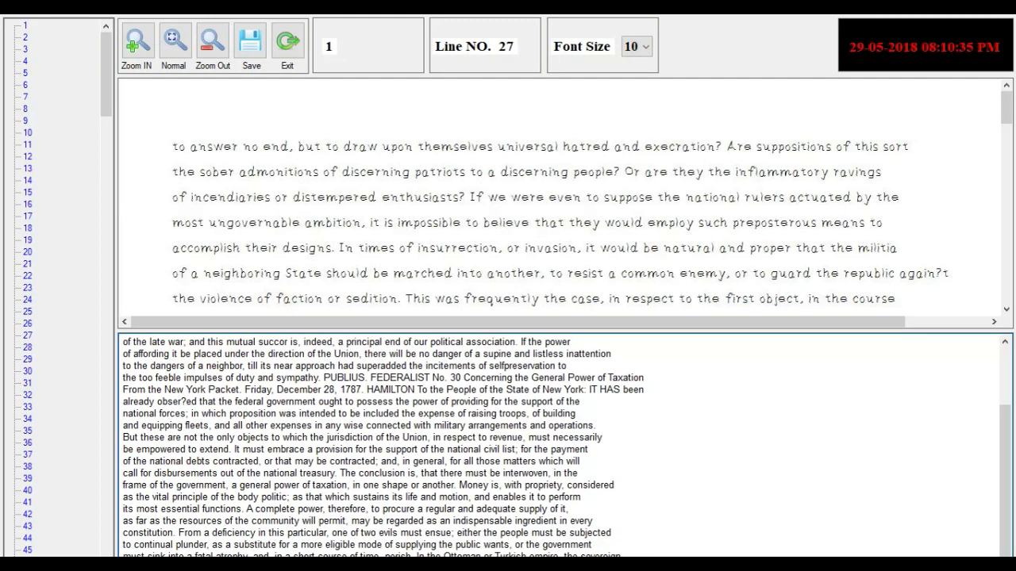
Enter the page 1 lines from "though in other respects absolute master" through "gradually dwindled into a state"
type("though in other respects absolute master of the lives and fortunes of his subjects, has no right to impose a new")
key("Return")
type("tax. The consequence is that he permits the bashaws or governors of provinces to pillage the people without")
key("Return")
type("mercy; and, in turn, squeeZes out of them the sums of which he stands in need, to satisfy his own exigencies and")
key("Return")
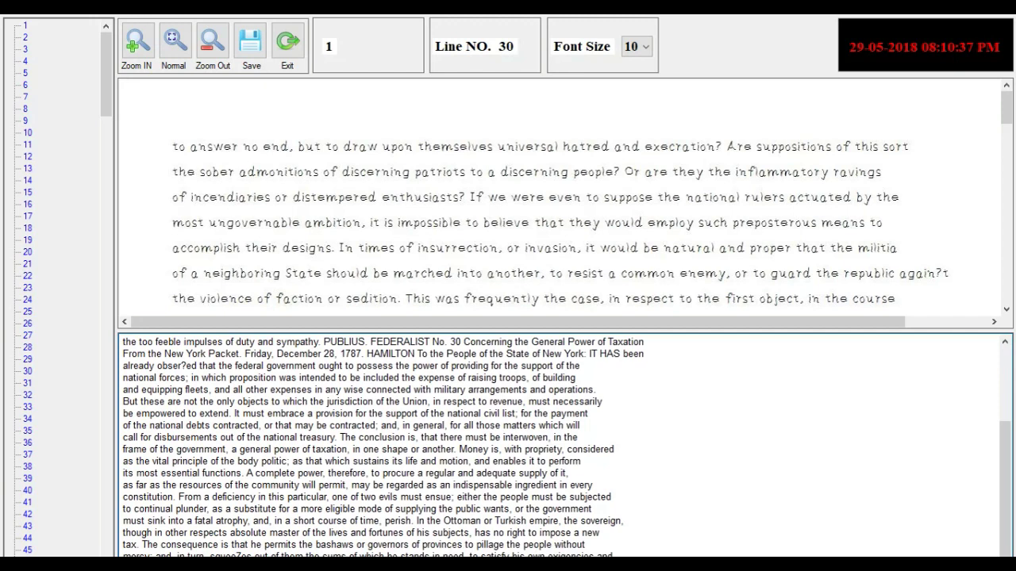
type("those of the state. In America, from a like cause, the government of the Union has gradually dwindled into a state")
key("Return")
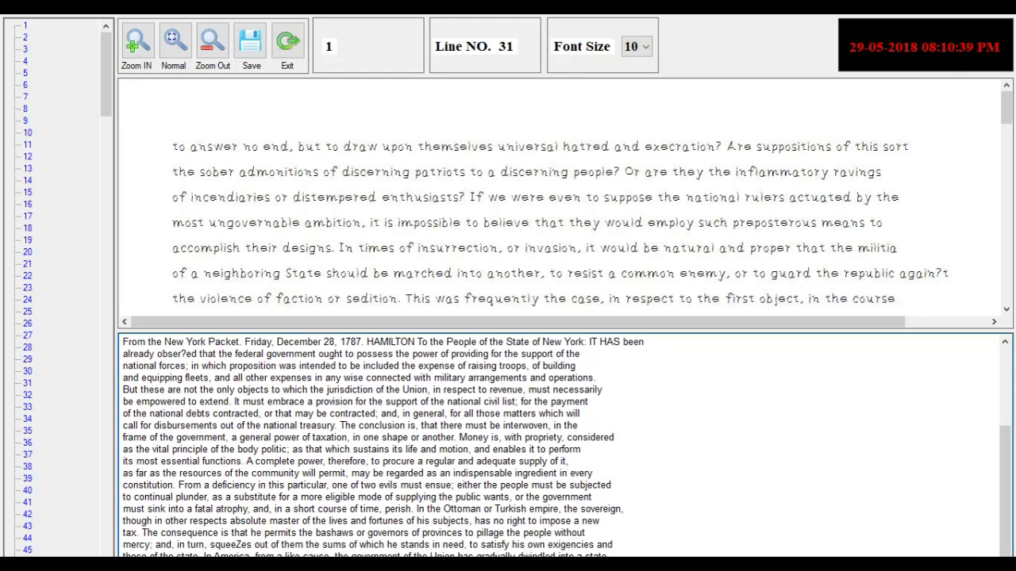
Enter the page 1 lines from "of decay, approaching nearly to annihilation" through "proceeding upon an erroneous principle,"
type("of decay, approaching nearly to annihilation. Who can doubt, that the happiness of the people in both countries")
key("Return")
type("would be promoted by competent authorities in the proper hands, to provide the revenues which the necessities")
key("Return")
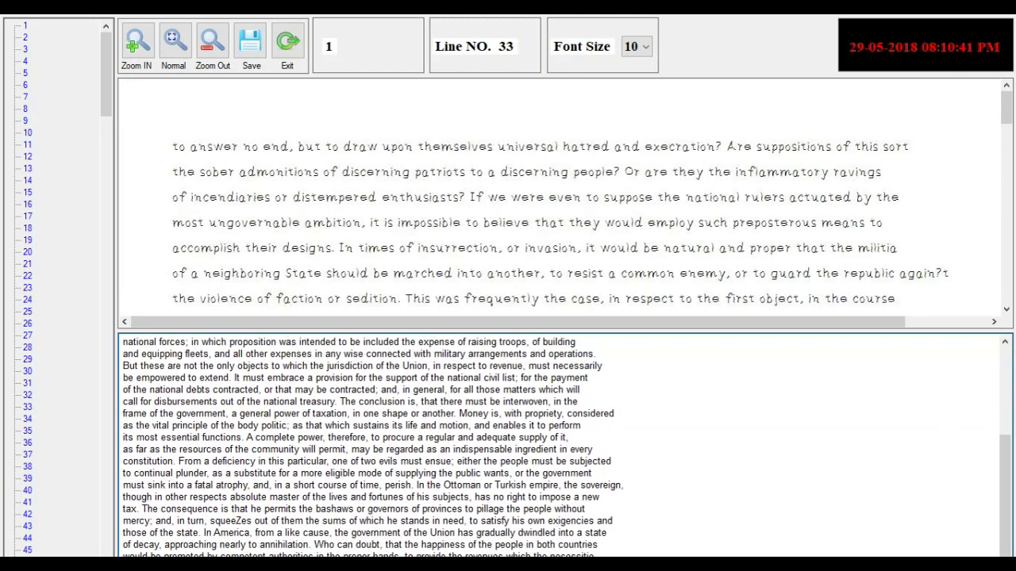
type("of the public might require? The present Confederation, feeble as it is intended to repose in the United States")
key("Return")
type("an unlimited power of providing for the pecuniary wants of the Union. But proceeding upon an erroneous principle")
key("Return")
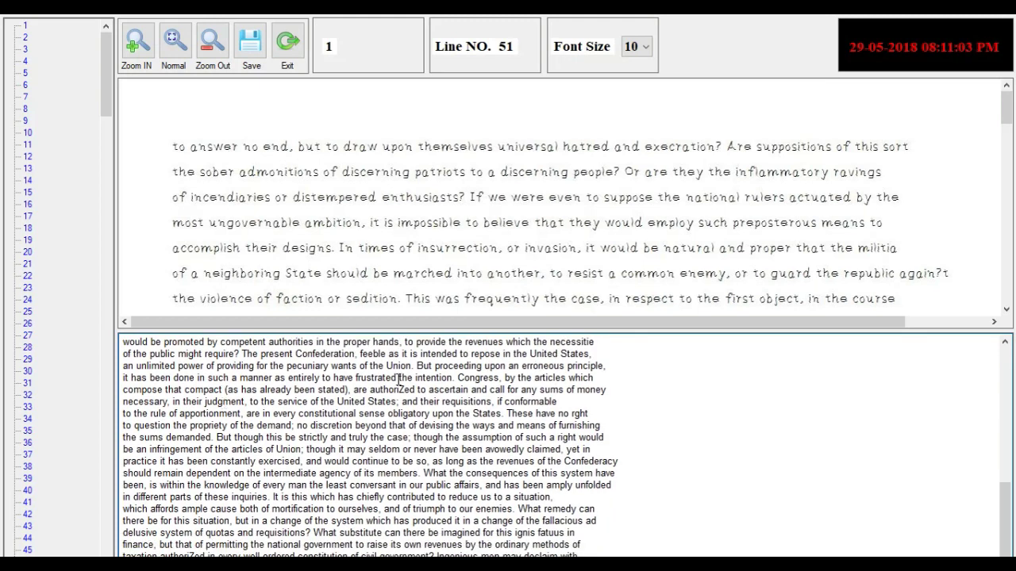
Review the beginning of the page 1 transcription and save the page
left_click(1002, 383)
left_click(1002, 383)
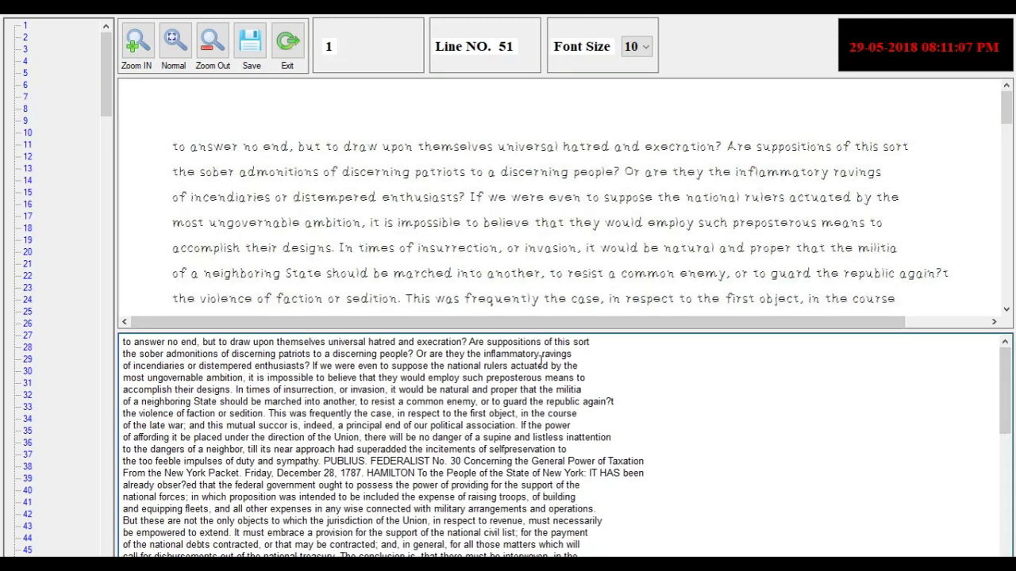
left_click(251, 62)
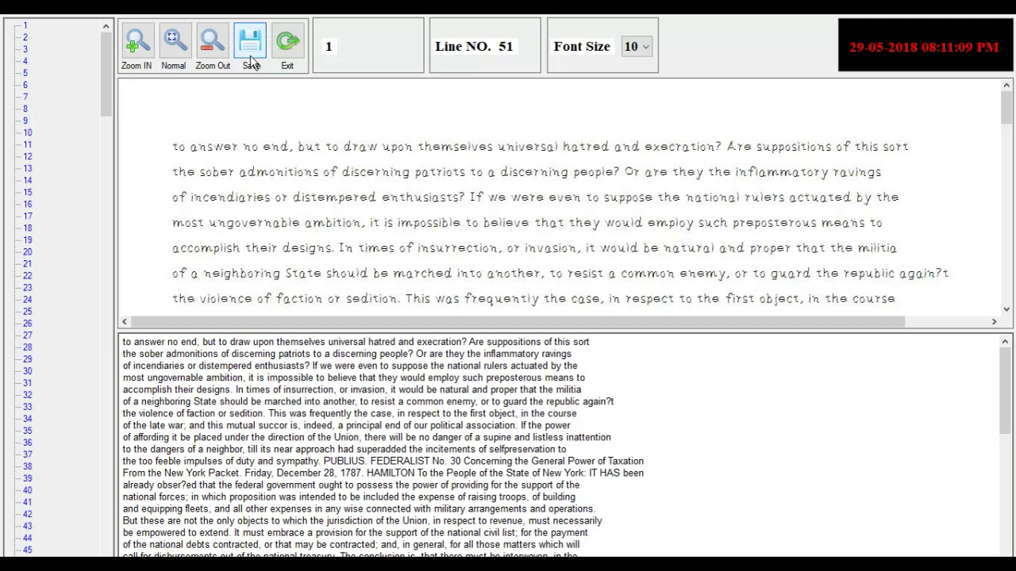
left_click(252, 62)
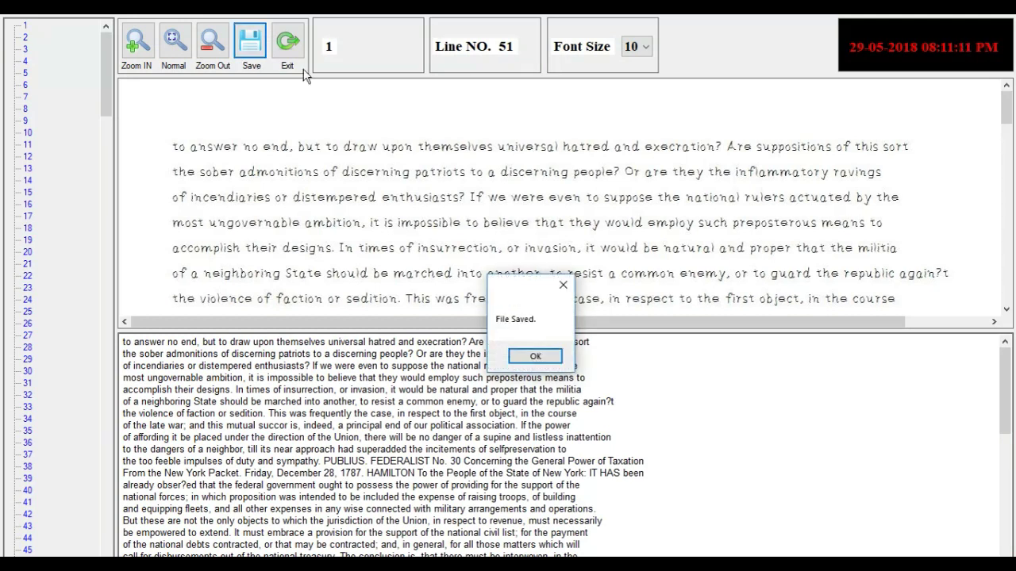
left_click(533, 357)
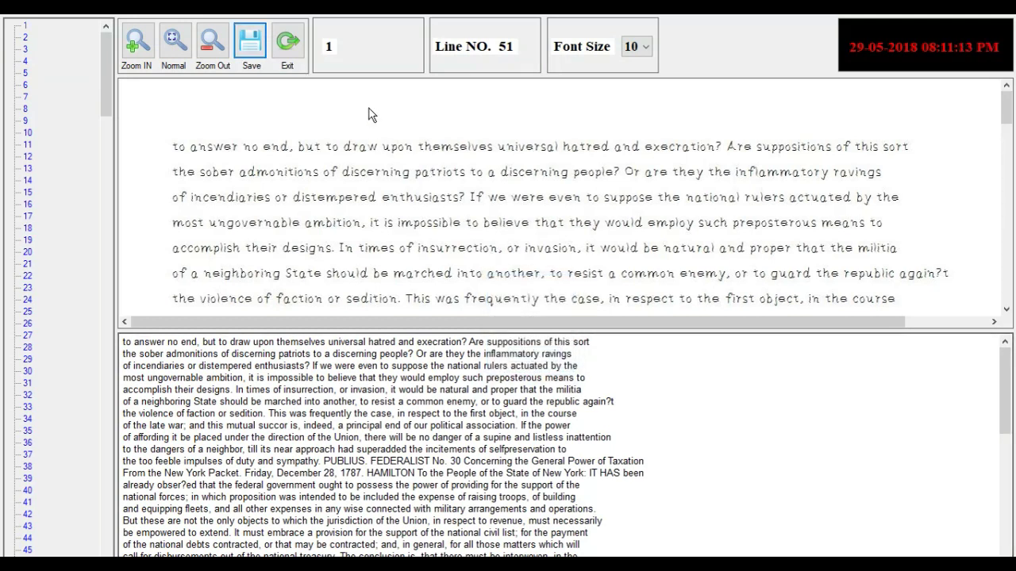
Exit data entry and the Image To Typing software, and dismiss the auto typer's completion report
left_click(299, 60)
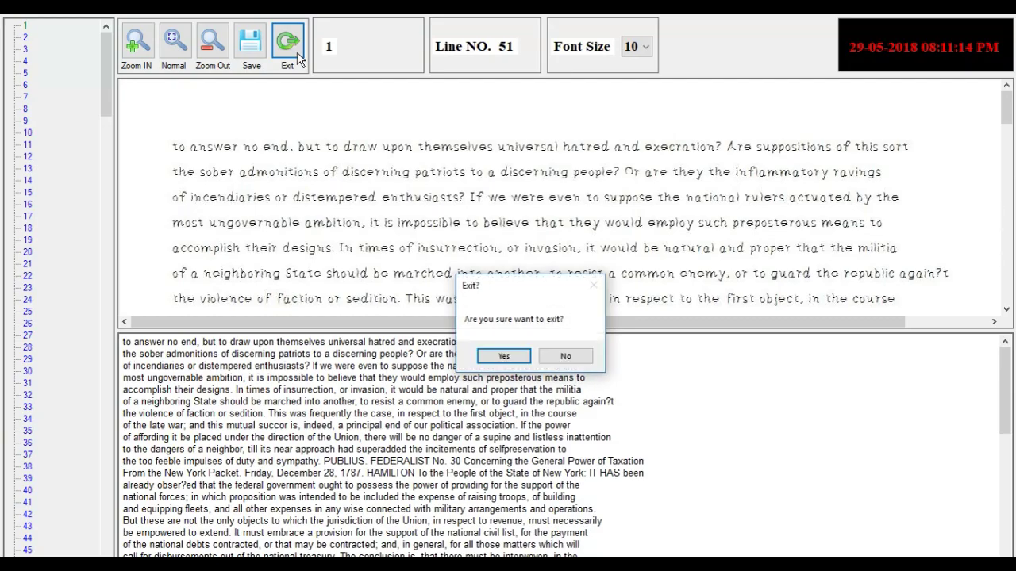
left_click(502, 356)
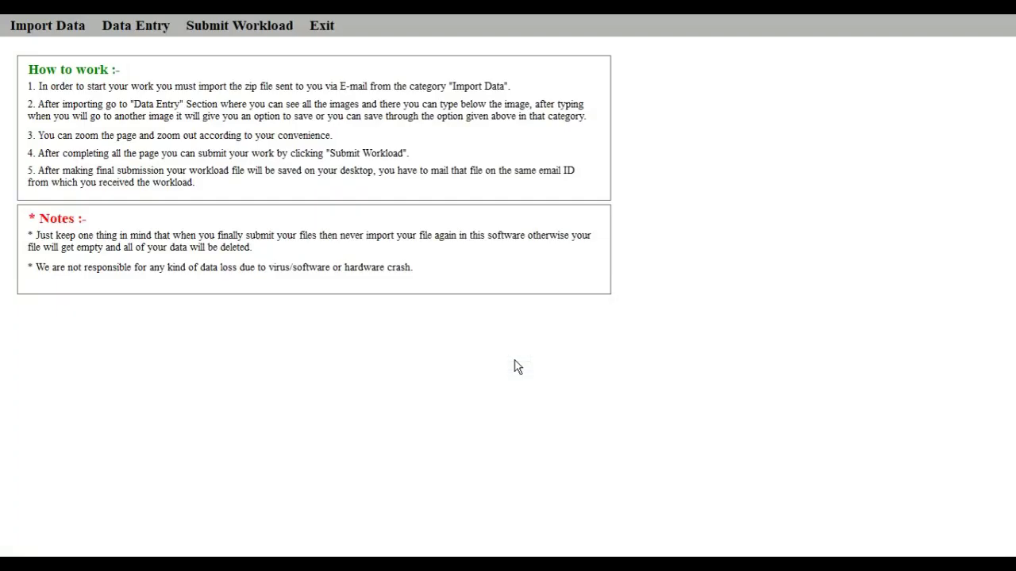
left_click(321, 29)
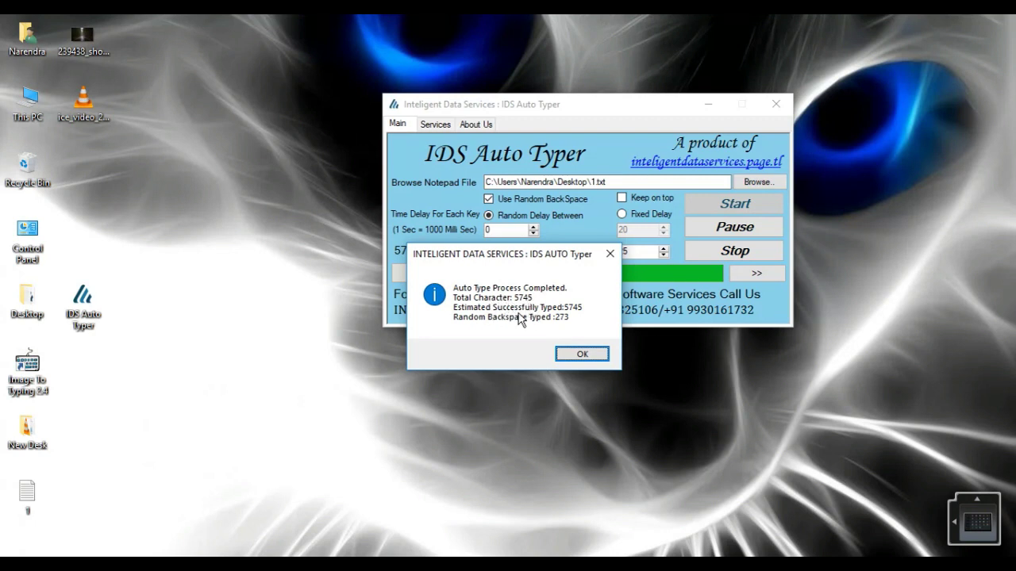
left_click(575, 354)
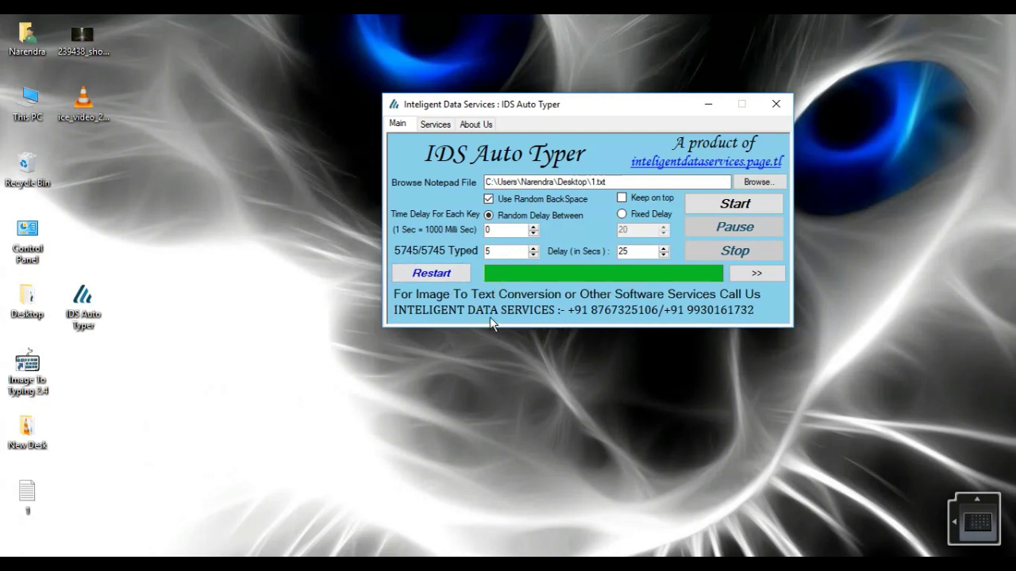
View the auto typer's Services and About Us information, and return to its main page
left_click(439, 126)
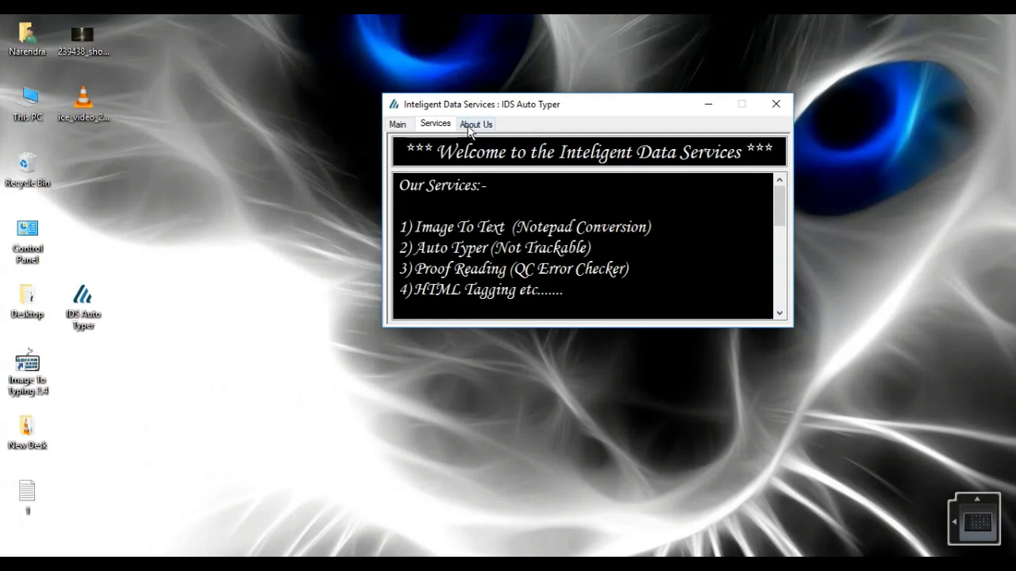
left_click(470, 127)
left_click(399, 126)
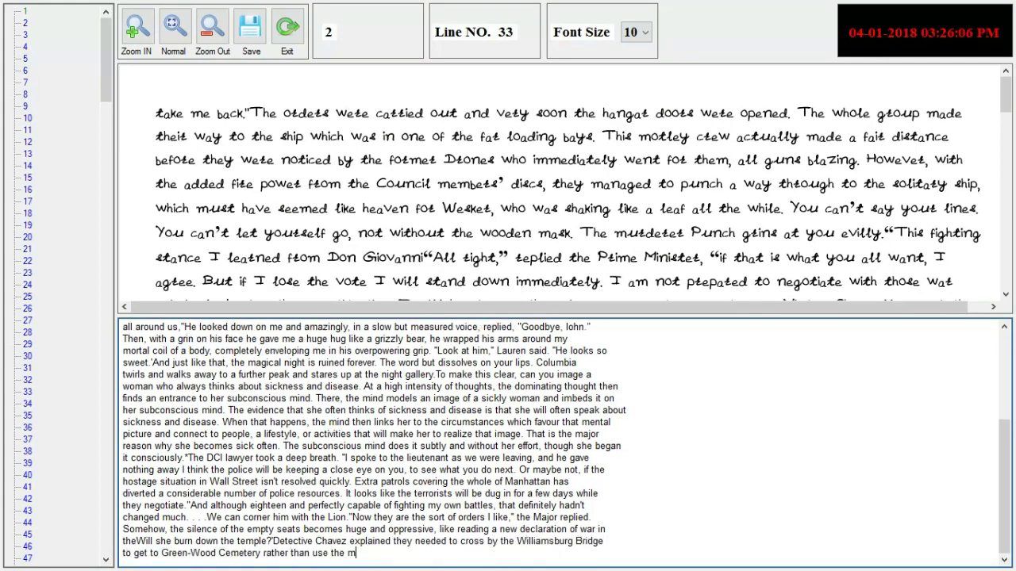
Continue the page 2 transcription from "more convenient Brooklyn Bridge" through "he broke the forces of"
type("town Manhattan,\" he said. 'That hostage situation has brought much o")
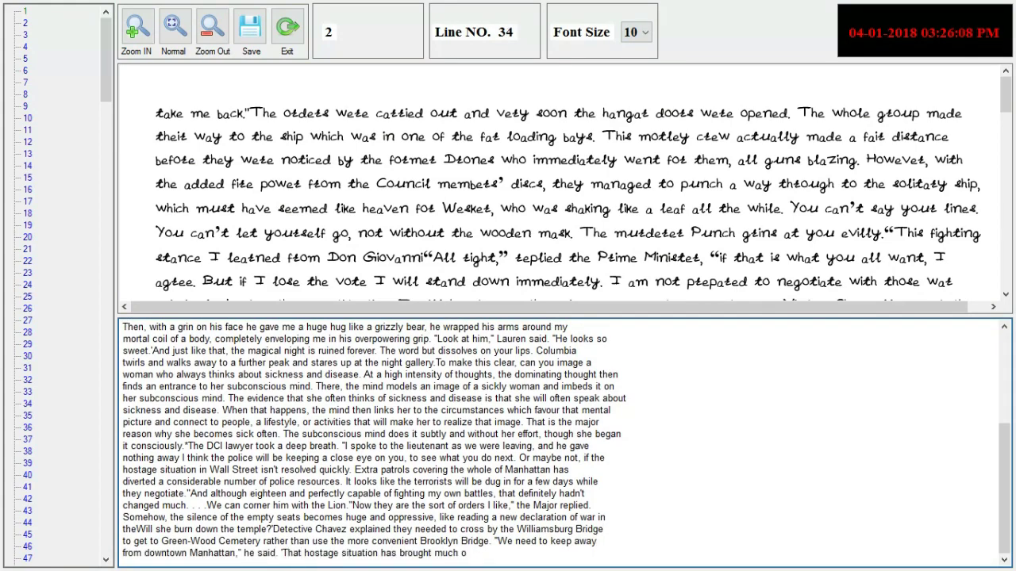
type("f the area to a standstill\"respect (self worth) will be preserved. This way you will not easily bow to any negative suggestion from we")
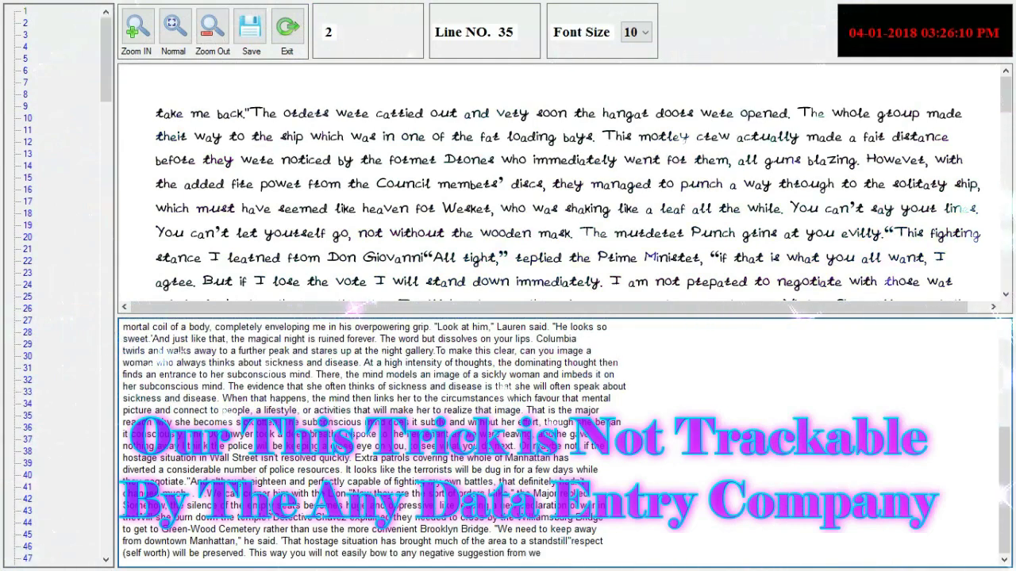
type("ak minds.\"Yes, Mister Ambassador,\" the Commander said, \"what can I do for you?\"      His experiences were speeding up a seriou")
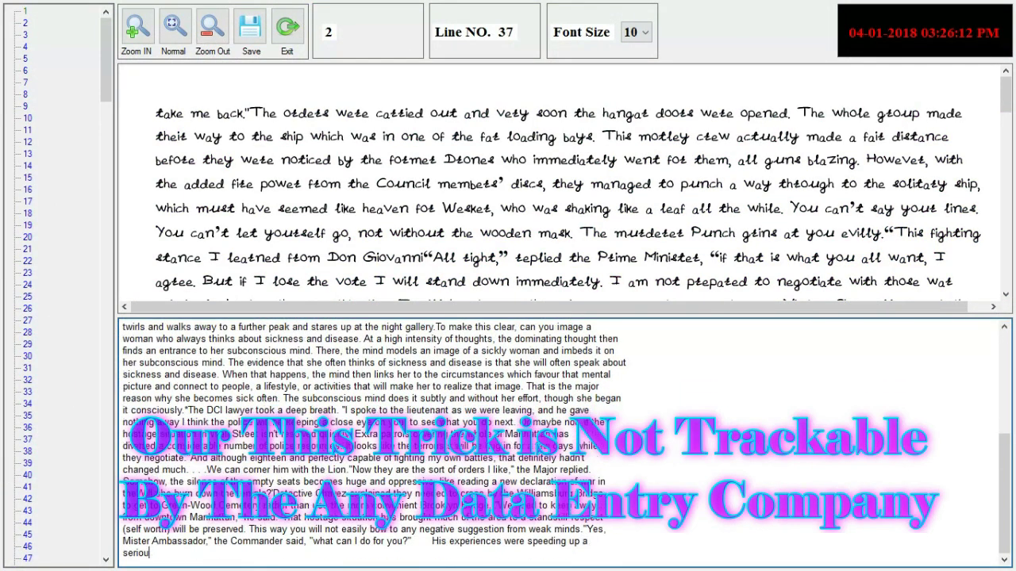
type("s internal reaction in his spirit but people didn't see it. He was obeying the science law which states that when the internal temperat")
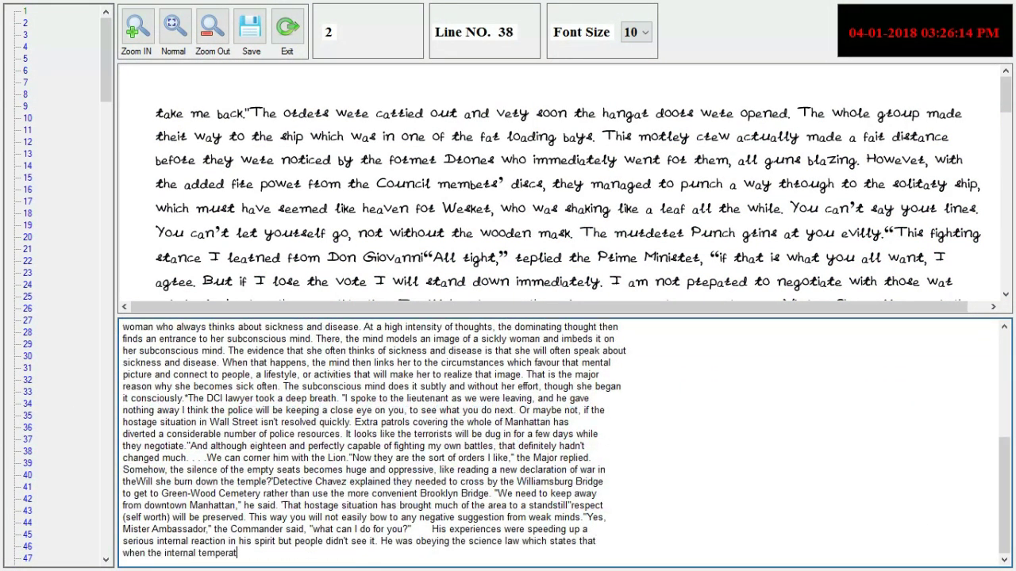
type("ure of a body equals that of the surrounding environment, boiling will occur. When his effort was st")
type("rong enough, he broke the forces of")
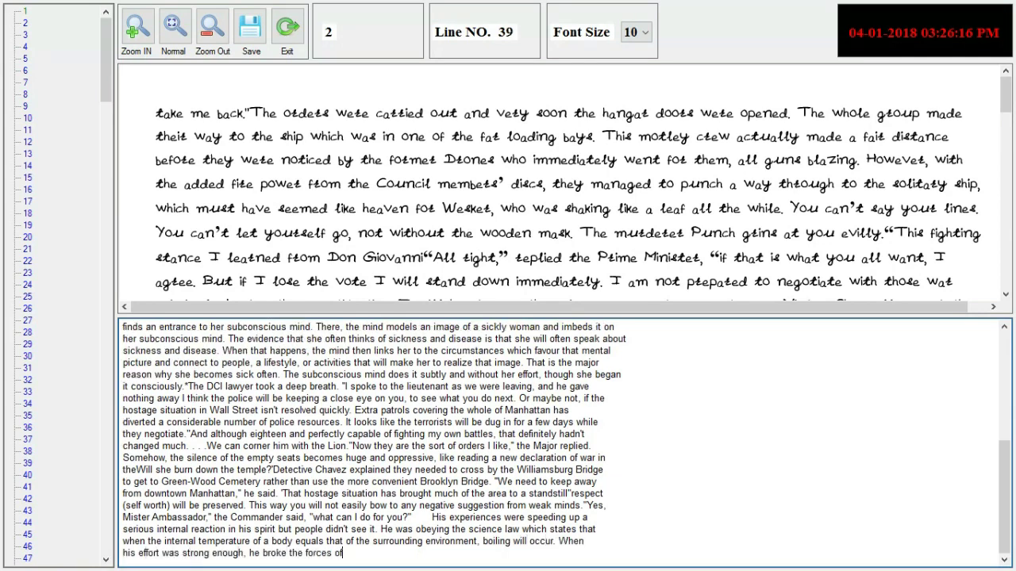
Enter the page 2 text from "failures and mediocrity, and he began to boil" through "Some part of her knew she was finally, totally,"
type(" failures and mediocrity, and he began to boil. He became the President of America at the age of 51, and was feared and respected by a")
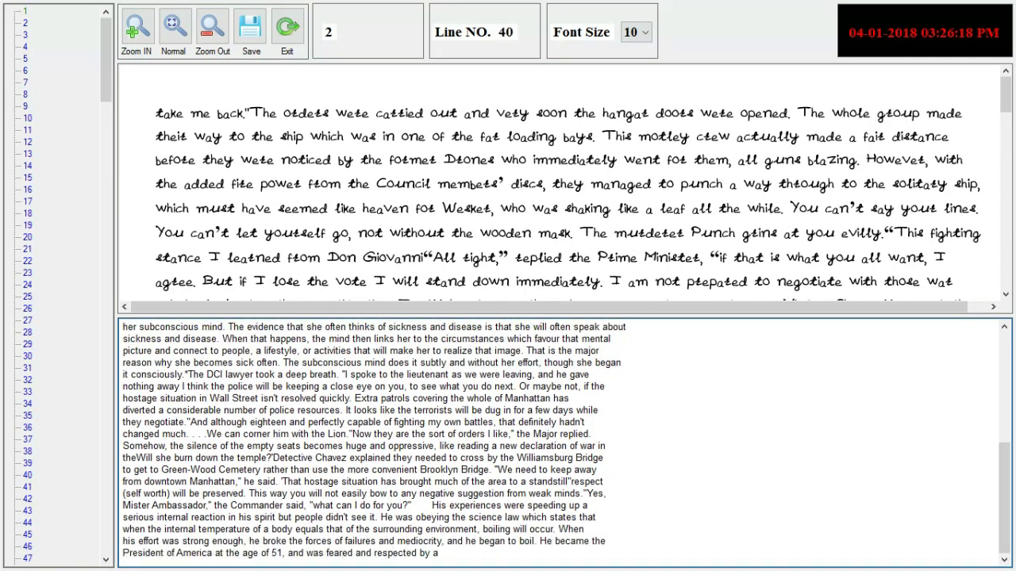
type("ll. He actualized his vision for America.")
key("Return")
type("No wonder Watson Churchill defined success as \"Going from failure to failure without a loss")
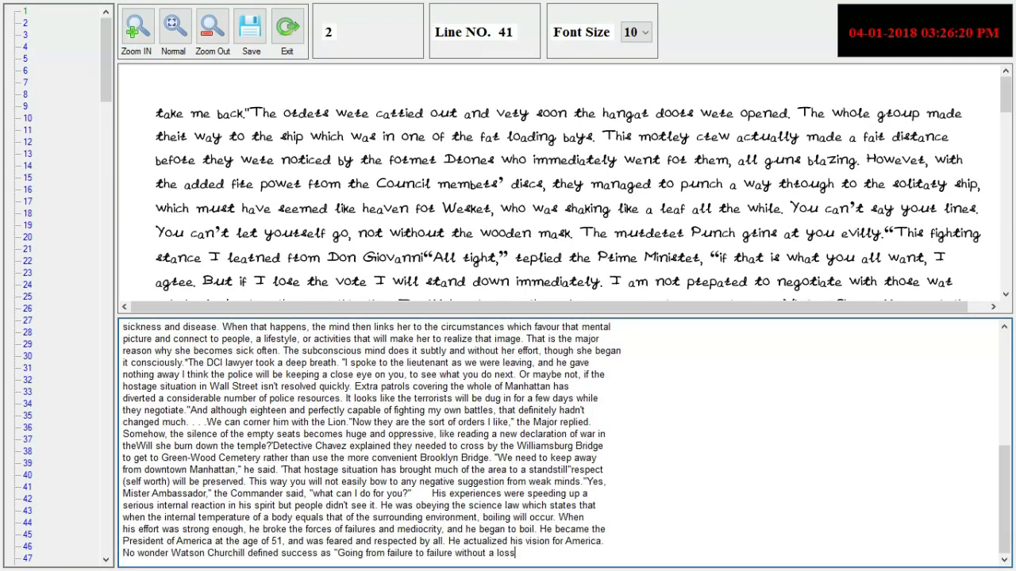
type(" of enthusiasm.\"")
key("Return")
type("America and the whole world will never forget Abraham Lincoln. Some part of her knew she was finally, totally,")
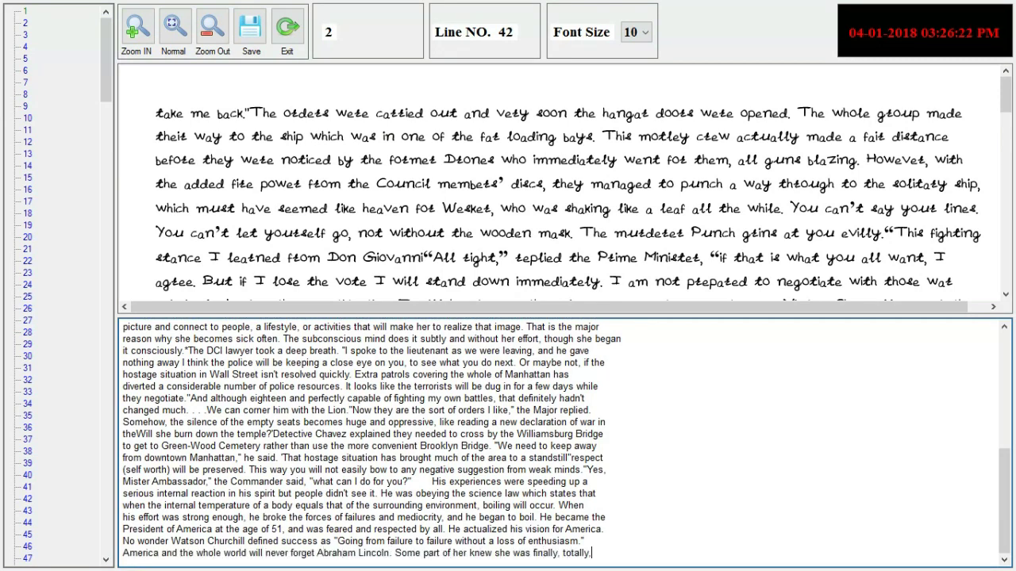
Enter the page 2 lines from "dead. She couldn't see" through "the brain accepts it, processes and thus"
key("Return")
type("dead. She couldn't see, and she couldn't hear, but she could feel Link next to her, his hand in")
key("Return")
type("hers.AcknowledgementsOne of the major")
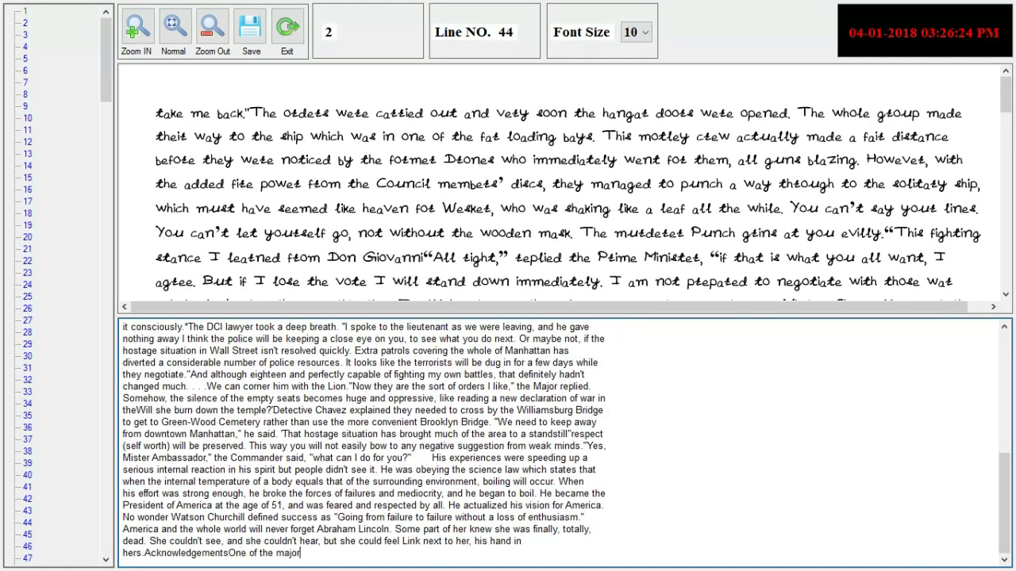
type(" characteristics of the subconscious mind is that it responses easily to")
key("Return")
type("pictures. When a word, thought, emotion, or a feeling is sent")
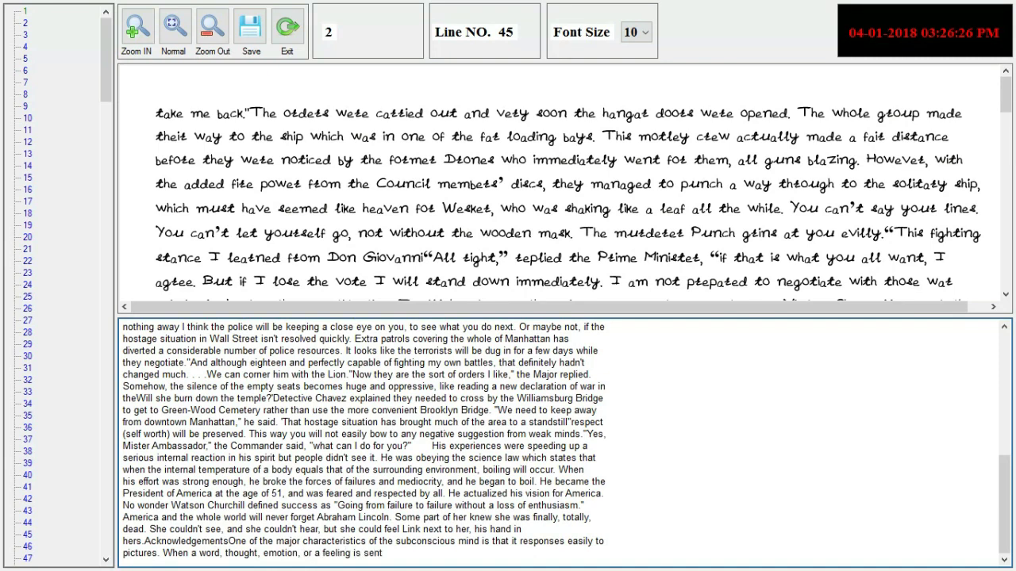
type(" to the brain, the brain accepts it, processes and thus")
key("Return")
Enter the page 2 lines from "models it to a portrait" through "a mere wondering object that got to the brain. If"
type("models it to a portrait which it then imbeds in the conscious mind. If retained ")
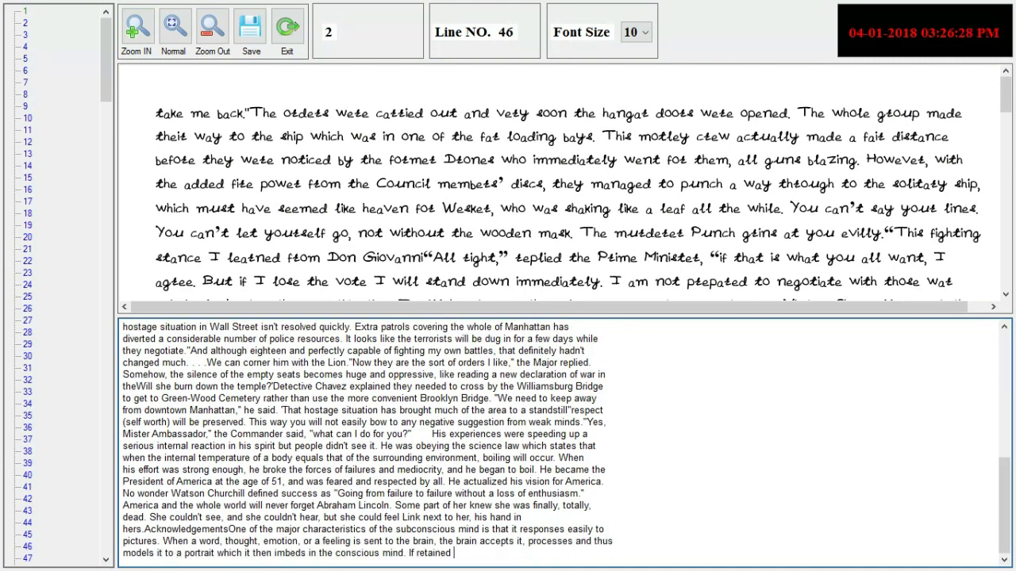
type("there for a long time, then the")
key("Return")
type("conscious mind will in turn transfer it to the subconscious mind. Before then, it stores it first, for ")
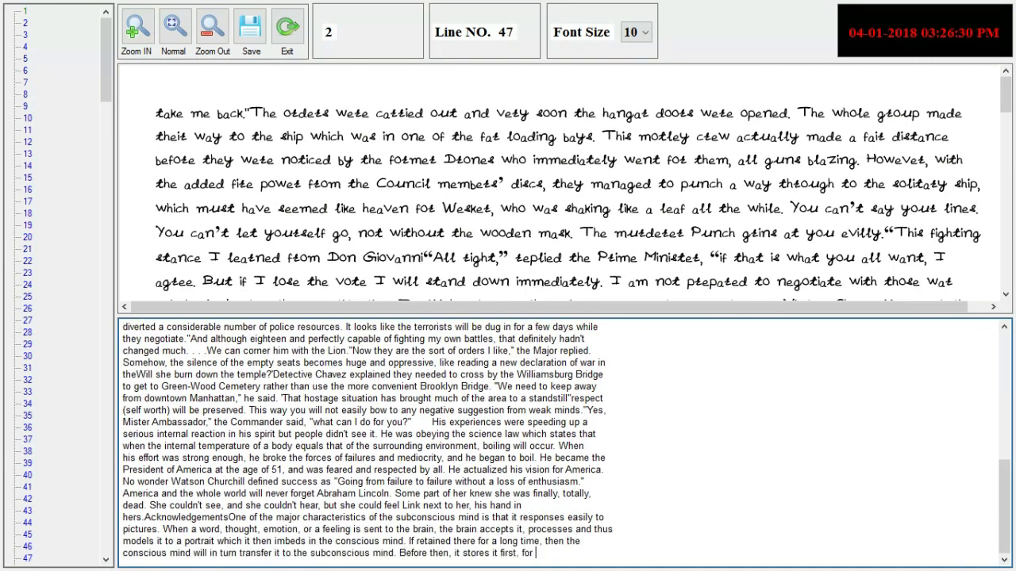
type("the conscious")
key("Return")
type("mind to examine or to find out whether it is a fact to you, or a mere wondering object that got to the brain. If")
key("Return")
Enter the page 2 lines from "you think those thoughts often" through "a natural law which enables it to create the right"
type("you think those thoughts often, feel that emotion or continuously speak ")
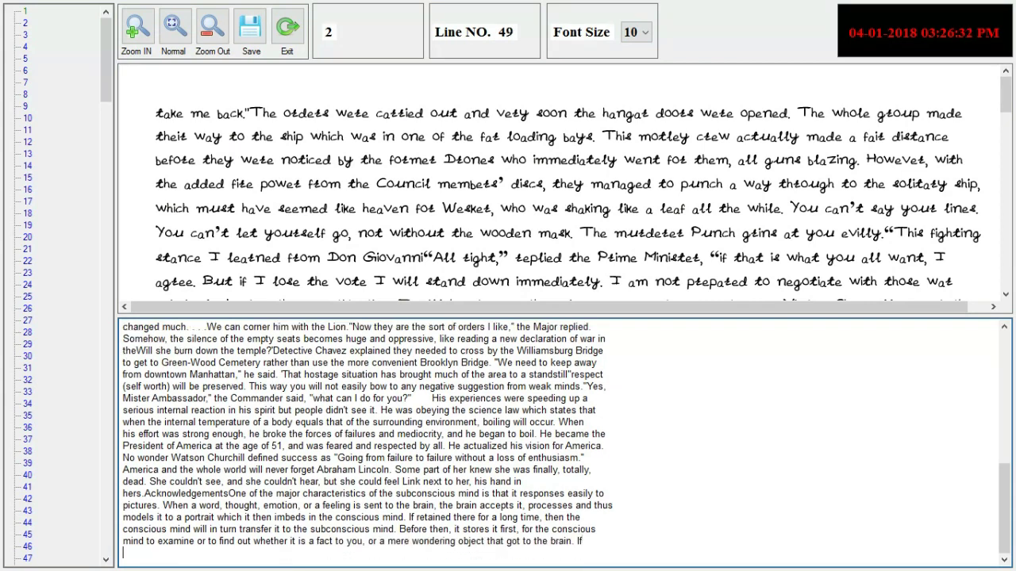
type("those words, or keep on working on the")
key("Return")
type("project, the subconscious")
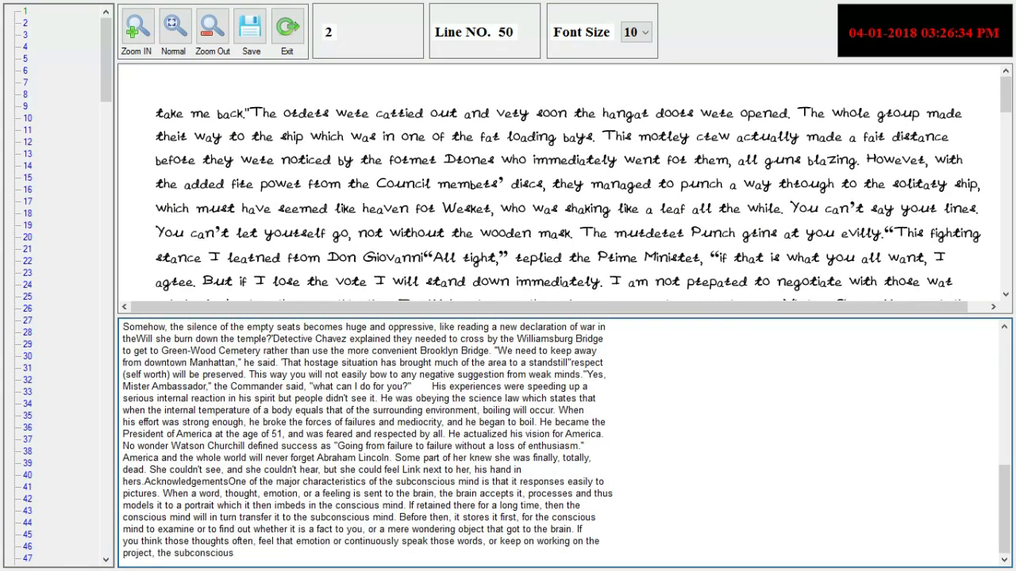
type(" mind will assume that the image that is modeled by the brain is important to you. That")
key("Return")
type("is, it accepts it as a fact, and therefore connects to a natural law which enables it to create the right")
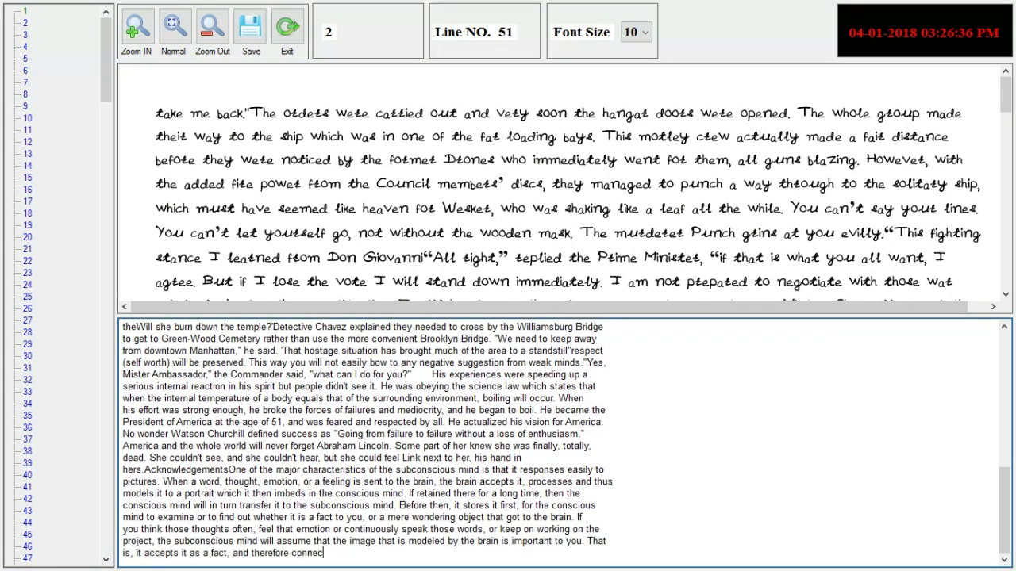
key("Return")
Enter the page 2 lines from "circumstance and also, magnetizes the right people" through "They both warmly greeted me and the Prime"
type("circumstance and also, magnetizes the right people to you that will assist y")
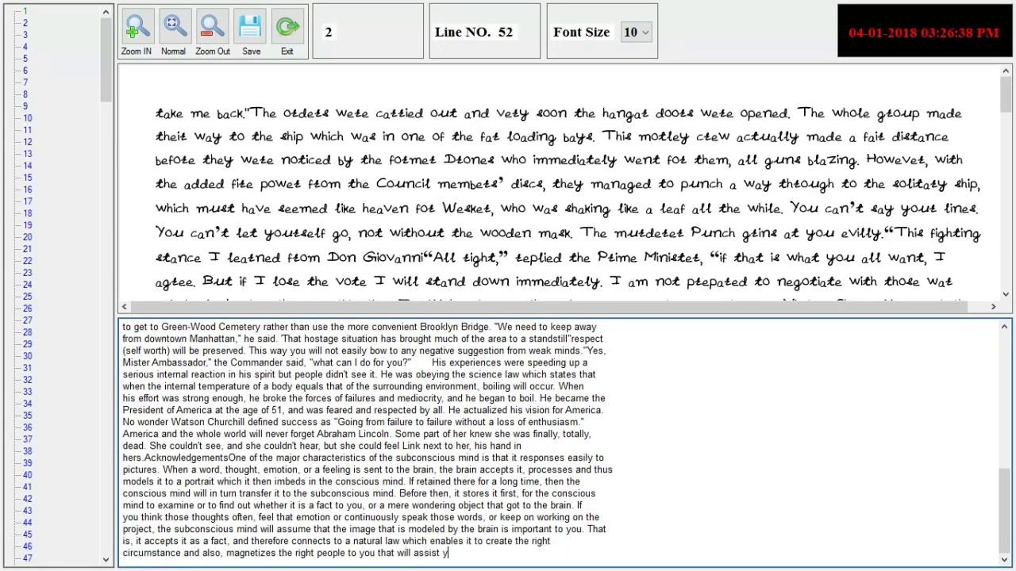
type("ou.Greatness is a Function of")
key("Return")
type("GraceTheir ears faced to all directions, their eyesAnd she doesn't believe them!\"\"Boston? What sort of")
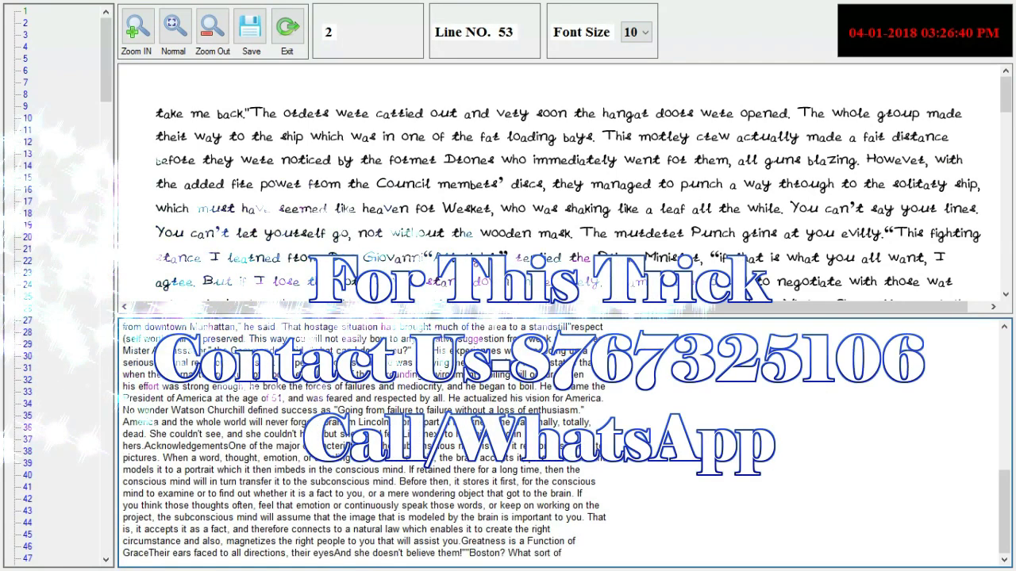
type(" lead. Are")
key("Return")
type("you working with the police?\"Ive got an idea of how to do it.They both warmly greeted me and the Prime")
key("Return")
Enter the page 2 lines from "Mnister then said," through "on behalf of the Solaran people for", and review the beginning of the transcription
type("Minister then")
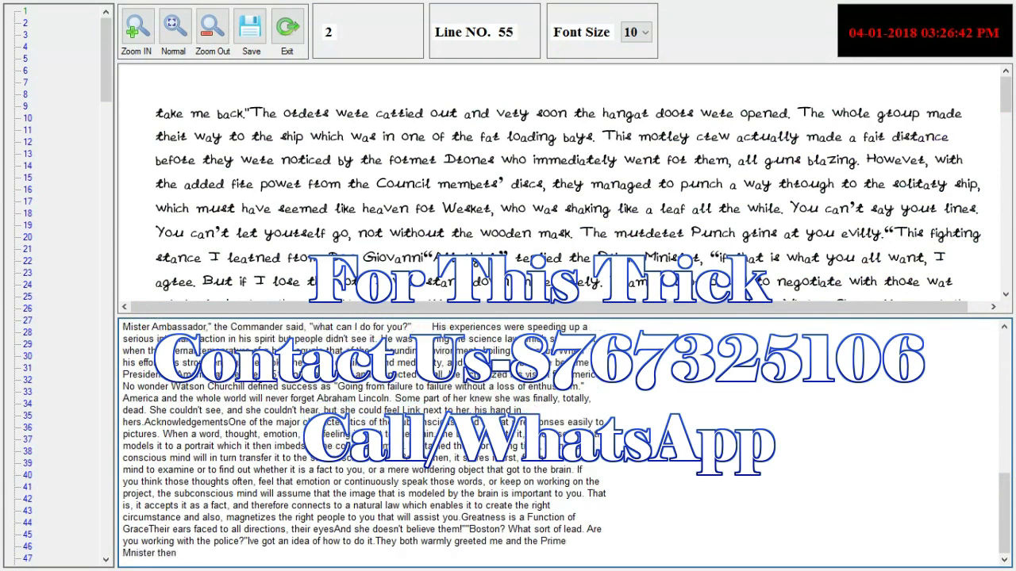
type(" said, \"I cannot even begin to comprehend what you went through on Tyros and of course, the sad")
key("Return")
type("loss of Kronos and Adema you witnessed f")
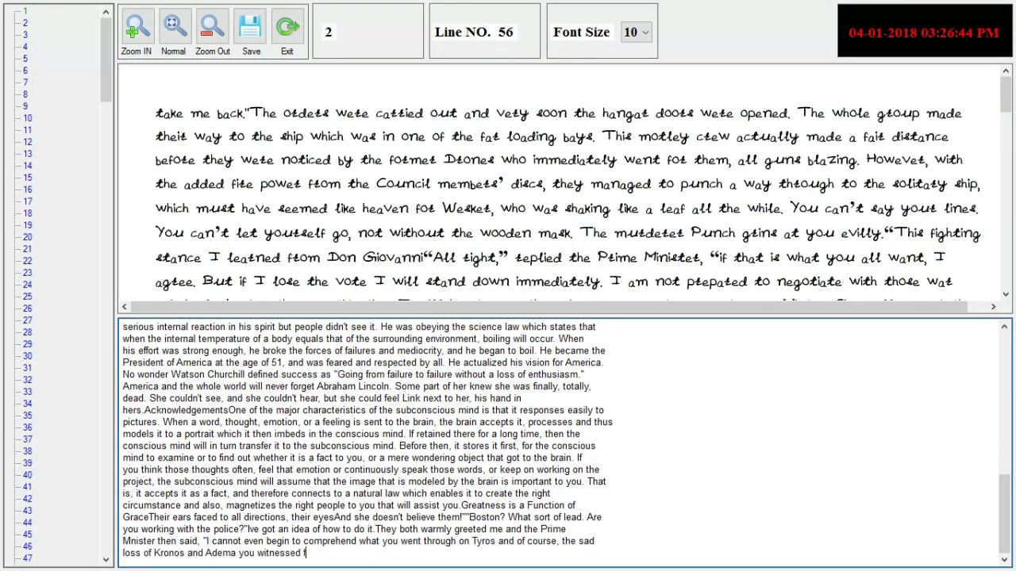
type("irsthand. All I can do is thank you on behalf of the Solaran people for")
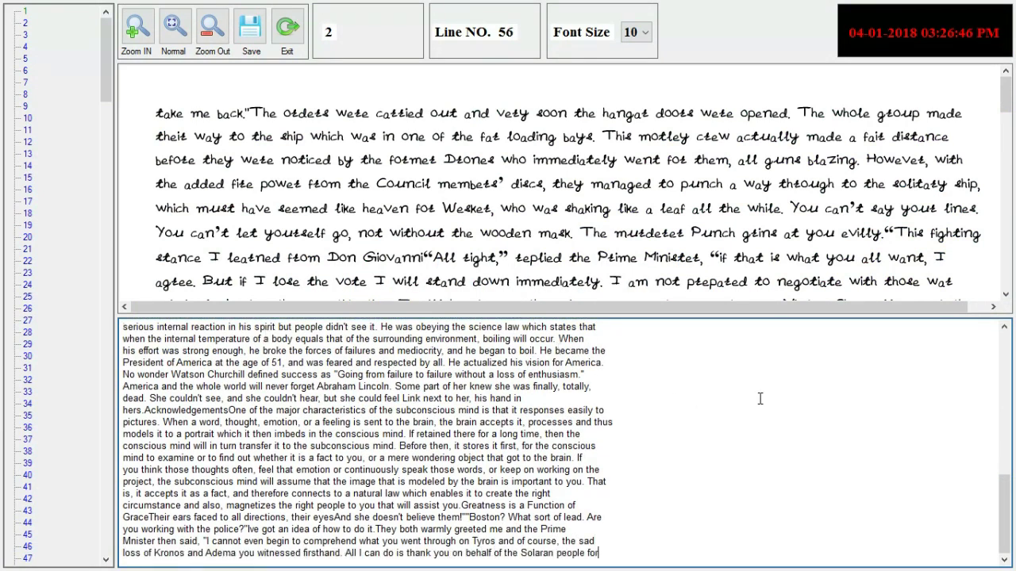
left_click(1005, 358)
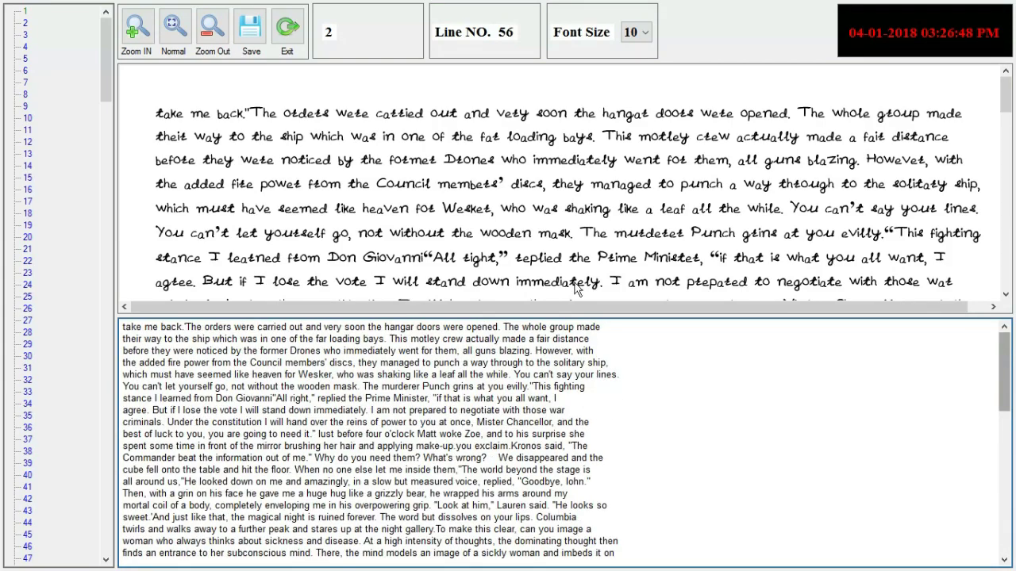